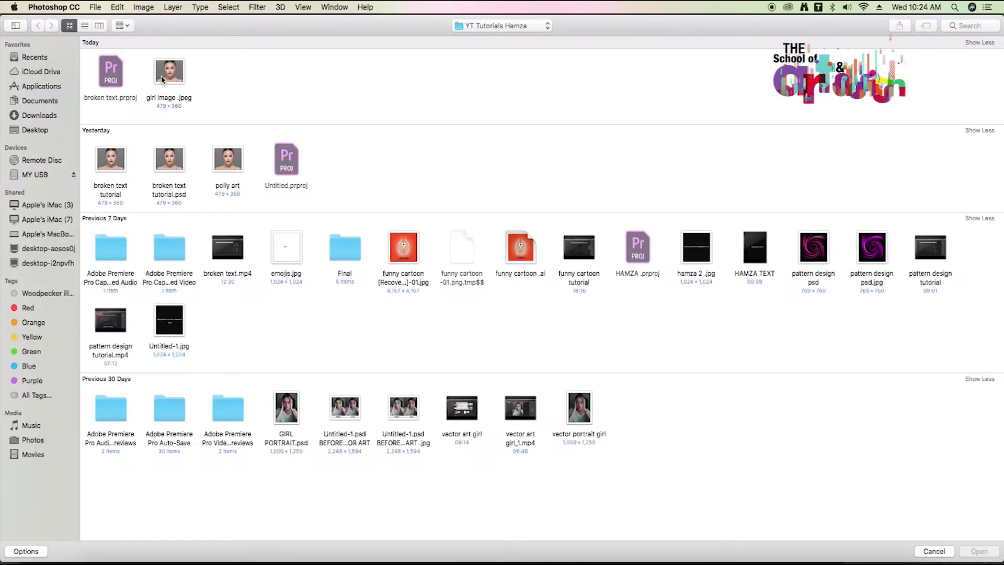
Select girl image .jpeg in the Open dialog.
left_click(167, 78)
Open girl image .jpeg, zoom in, duplicate Background to Layer 1 and show the grid.
left_click(976, 551)
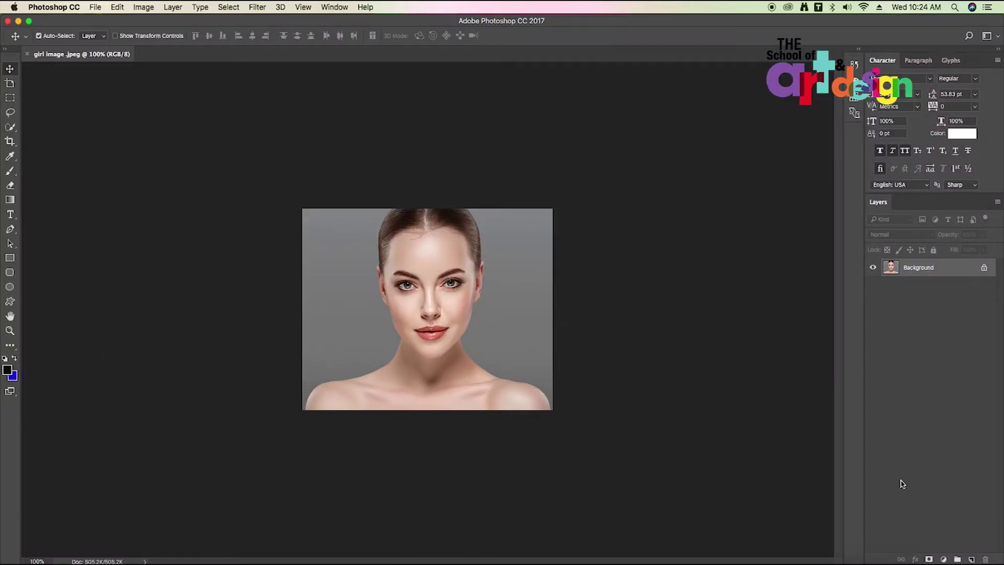
key("ctrl+plus")
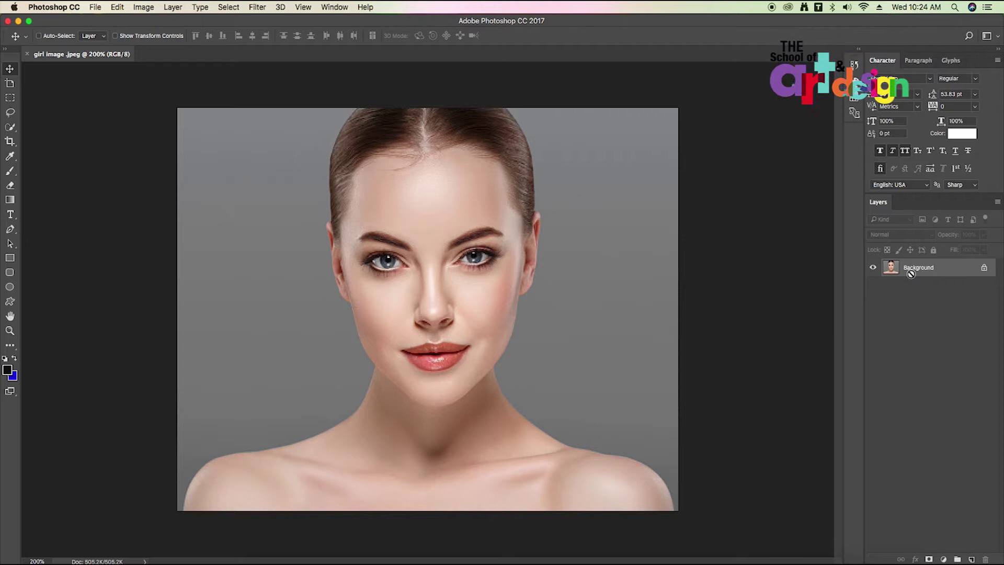
key("ctrl+j")
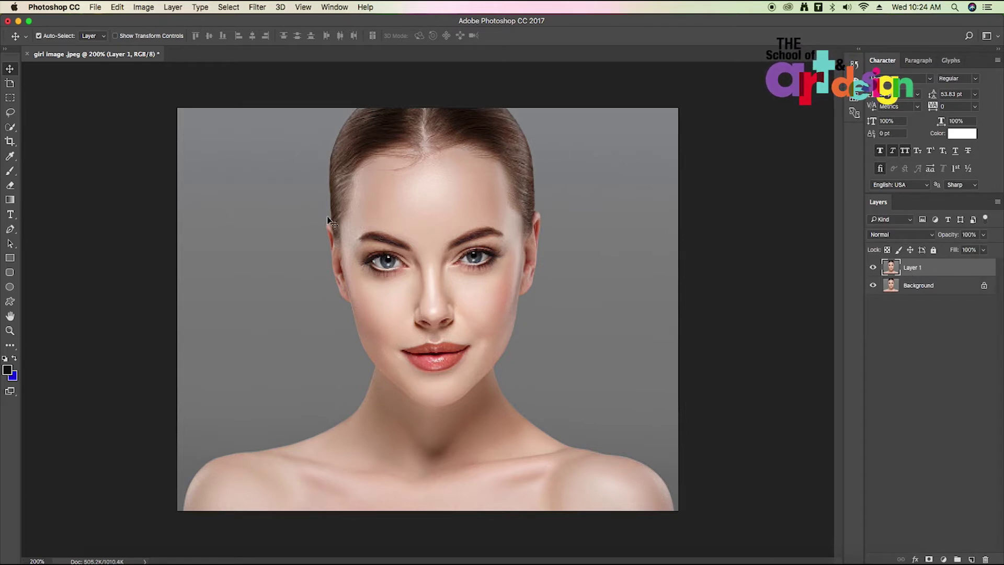
left_click(251, 7)
mouse_move(303, 7)
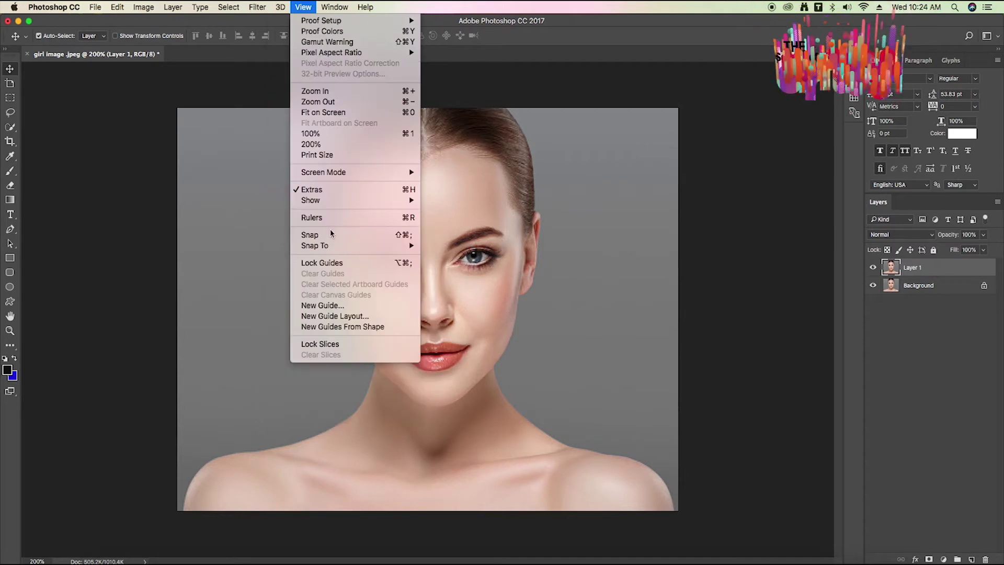
mouse_move(310, 200)
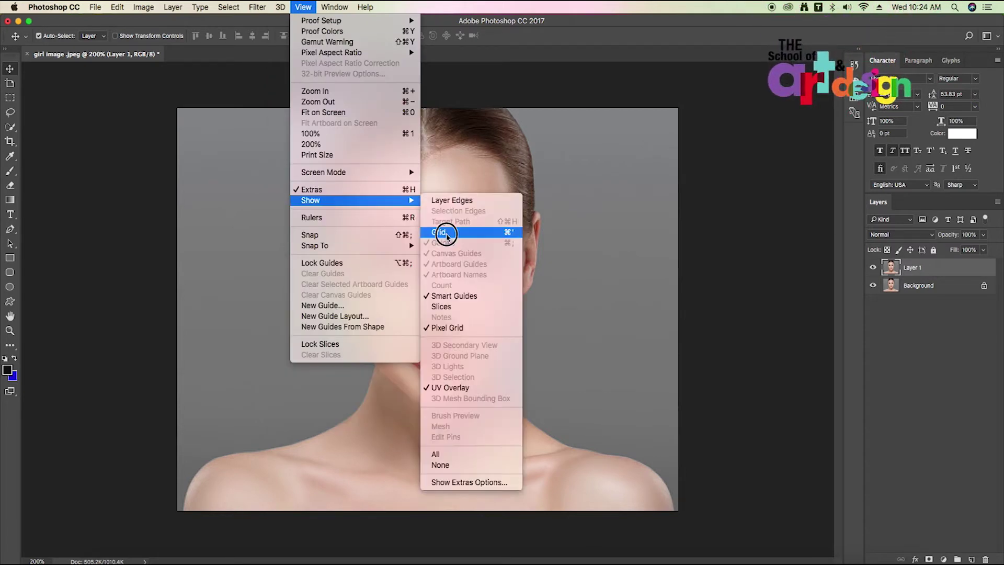
left_click(448, 231)
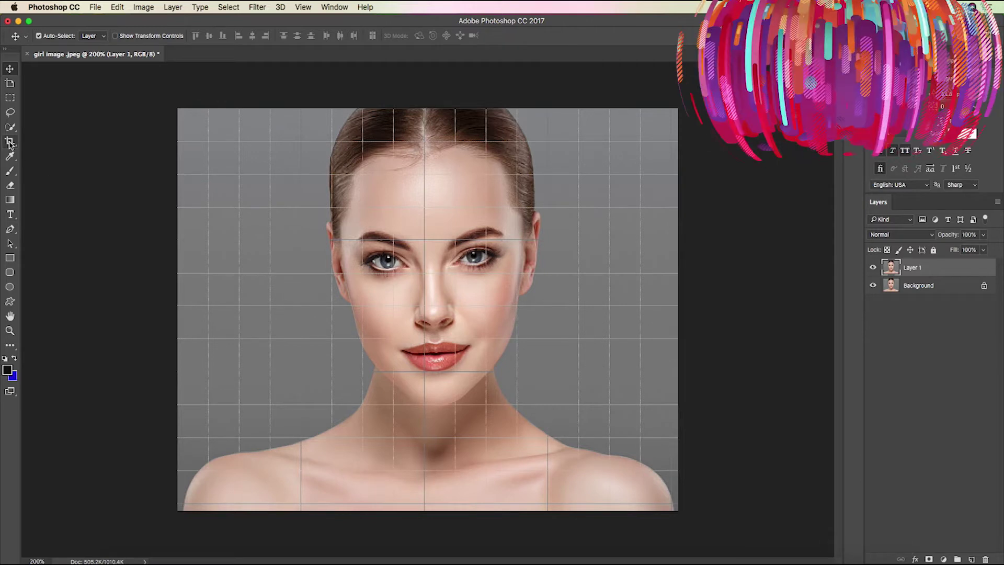
Switch to the Polygonal Lasso tool after dismissing an empty-selection warning.
left_click(12, 113)
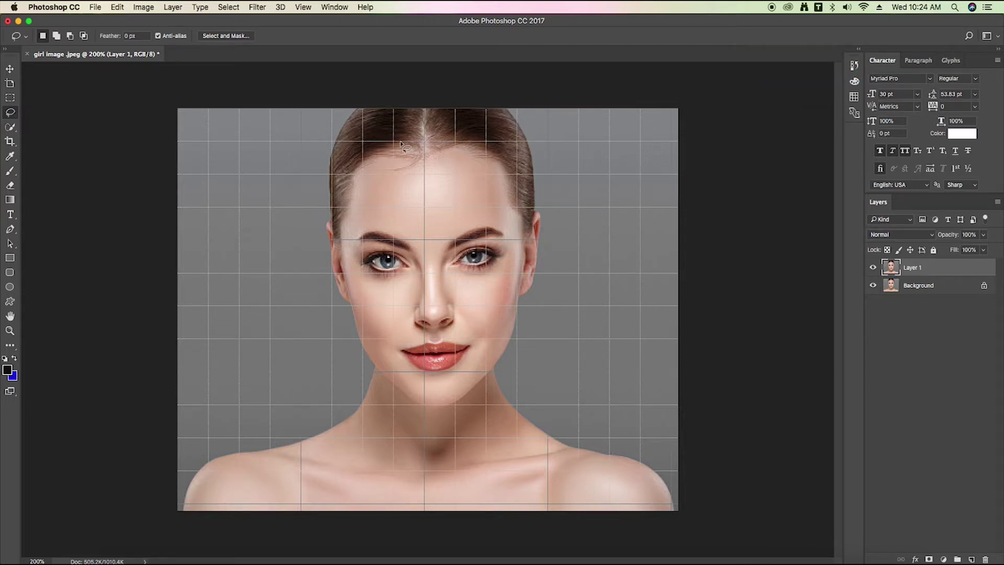
left_click(403, 161)
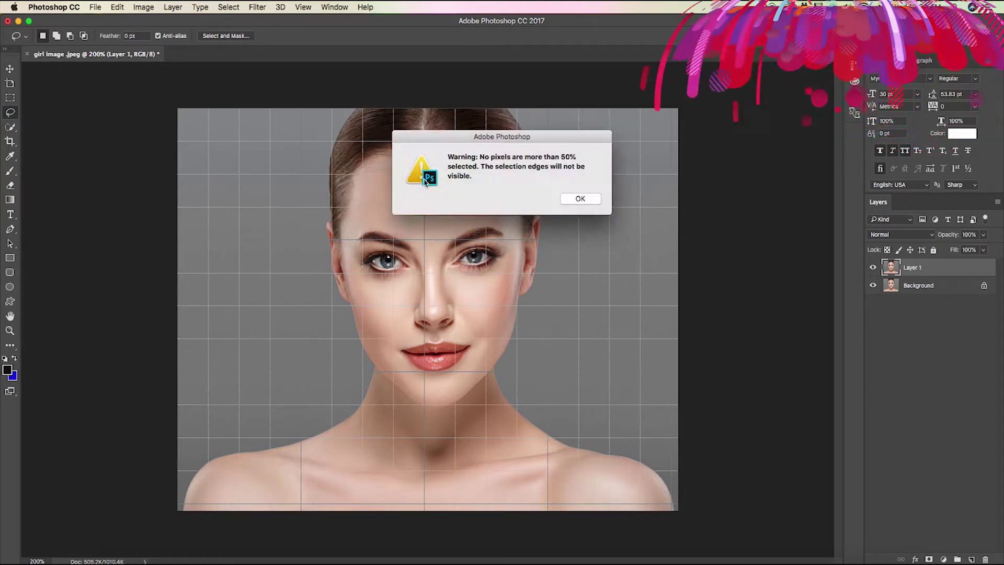
left_click(585, 199)
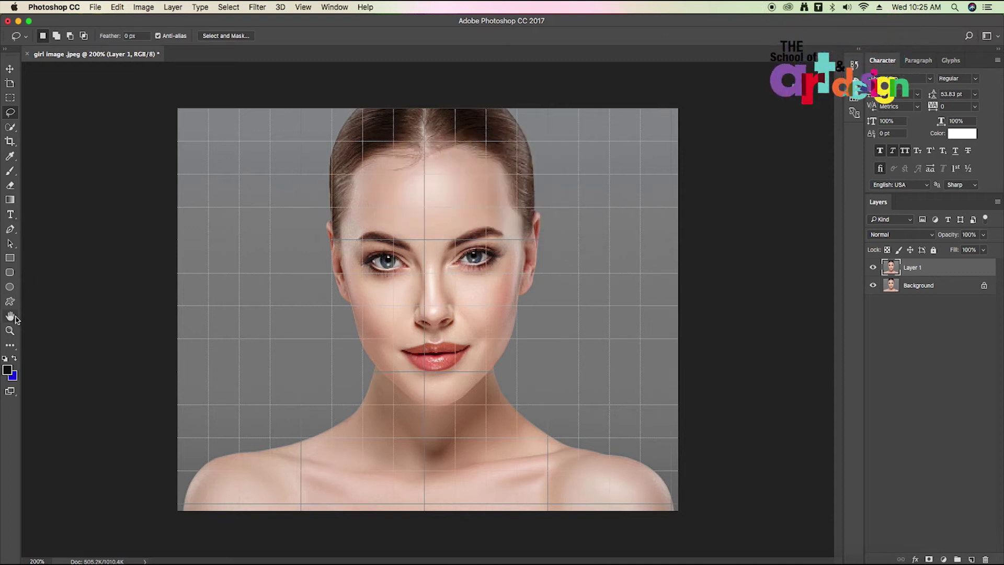
left_click(11, 347)
left_click(58, 228)
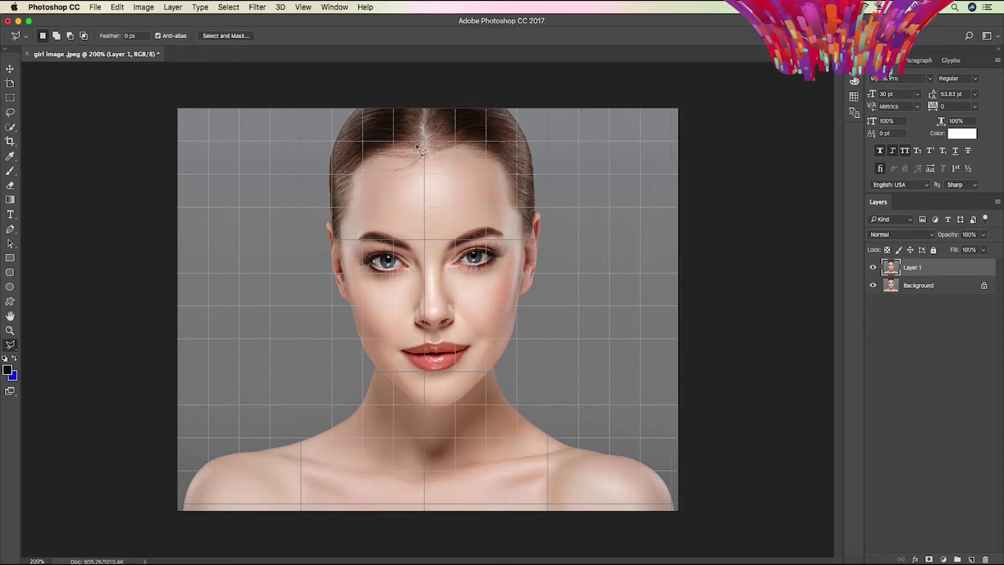
Fill a triangle at the hair top with its Average colour, then deselect.
left_click(394, 110)
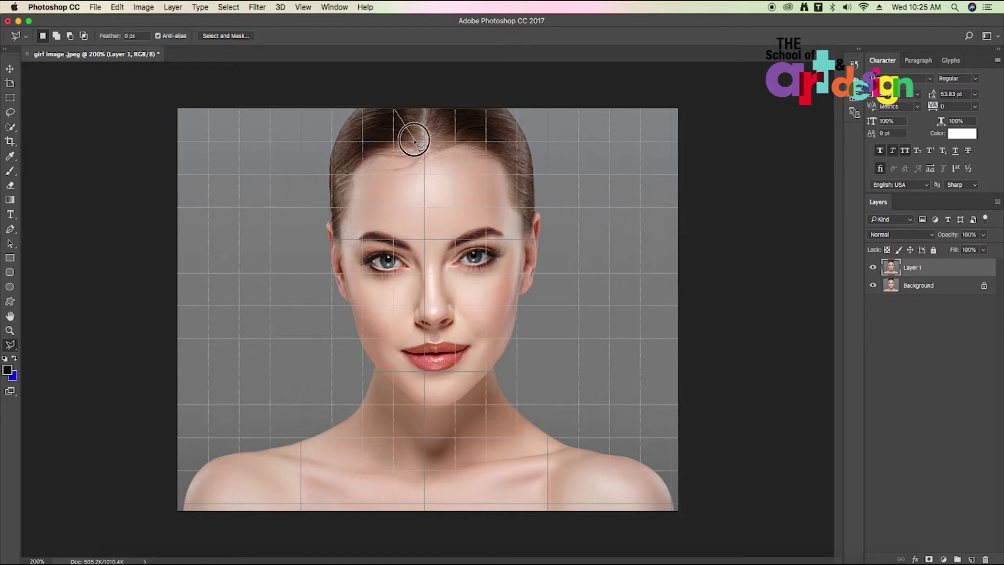
left_click(392, 140)
left_click(395, 110)
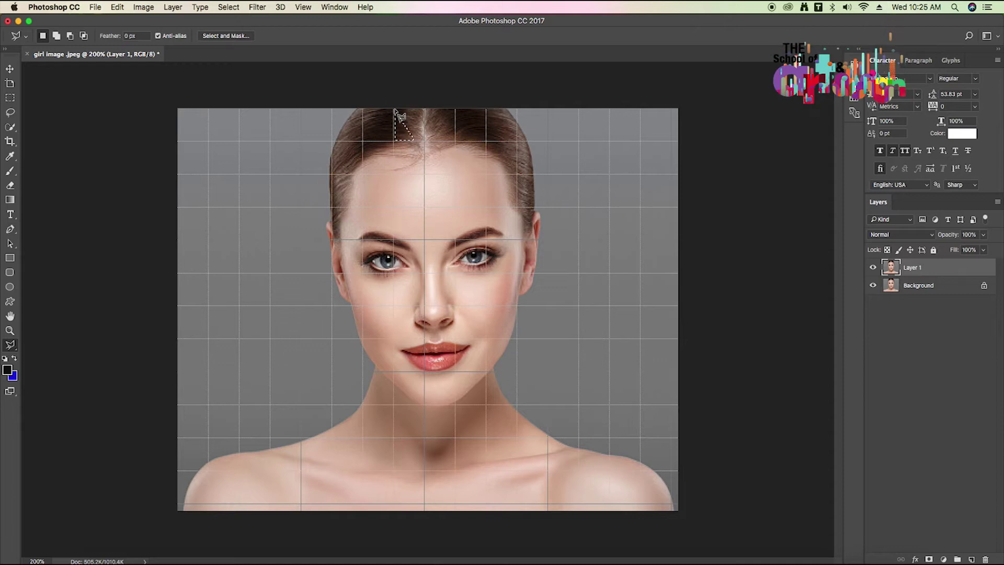
left_click(256, 7)
mouse_move(262, 140)
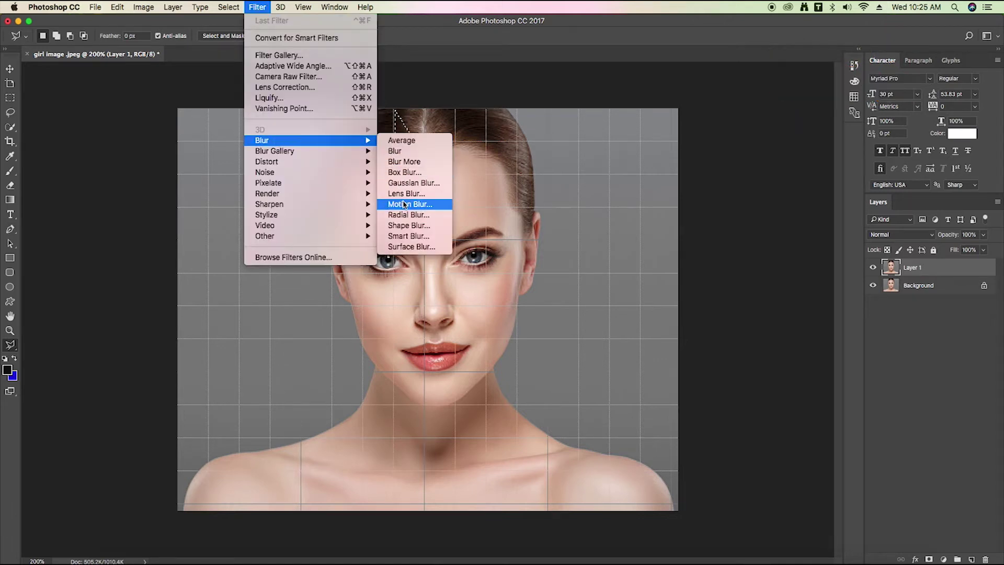
left_click(404, 141)
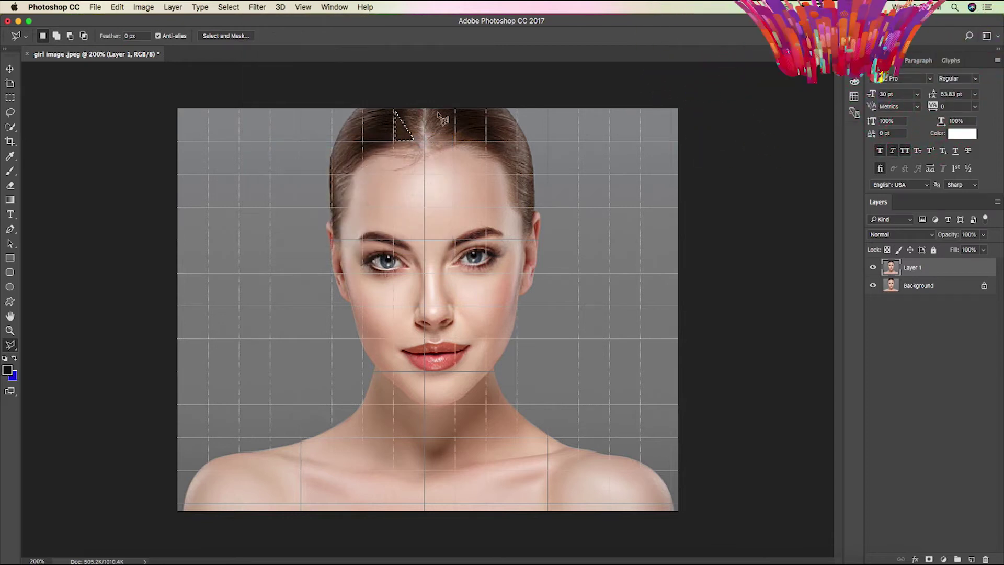
key("super+d")
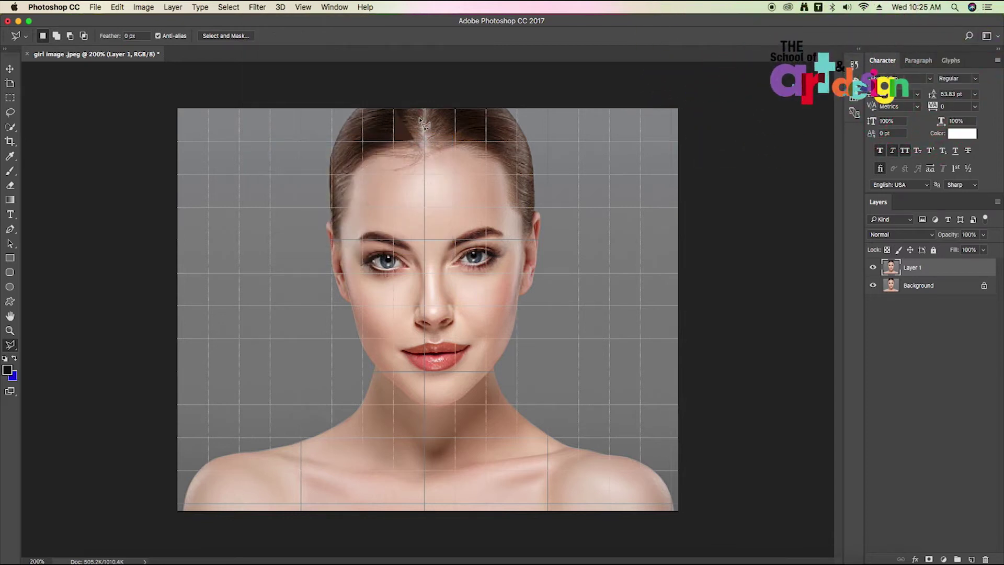
Zoom in on the hair top and average a first triangle there, then deselect.
key("super+equal")
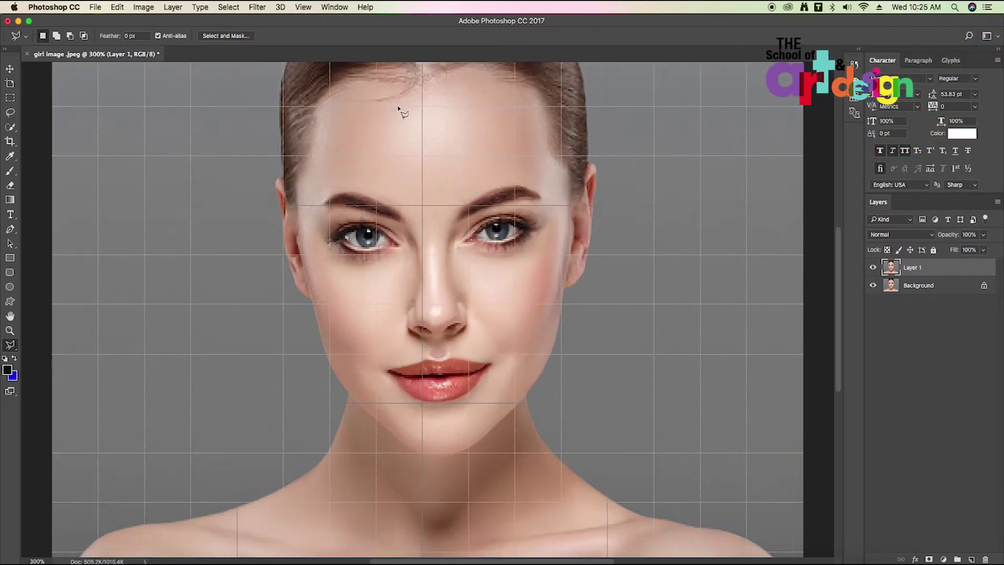
left_click_drag(408, 186, 414, 388)
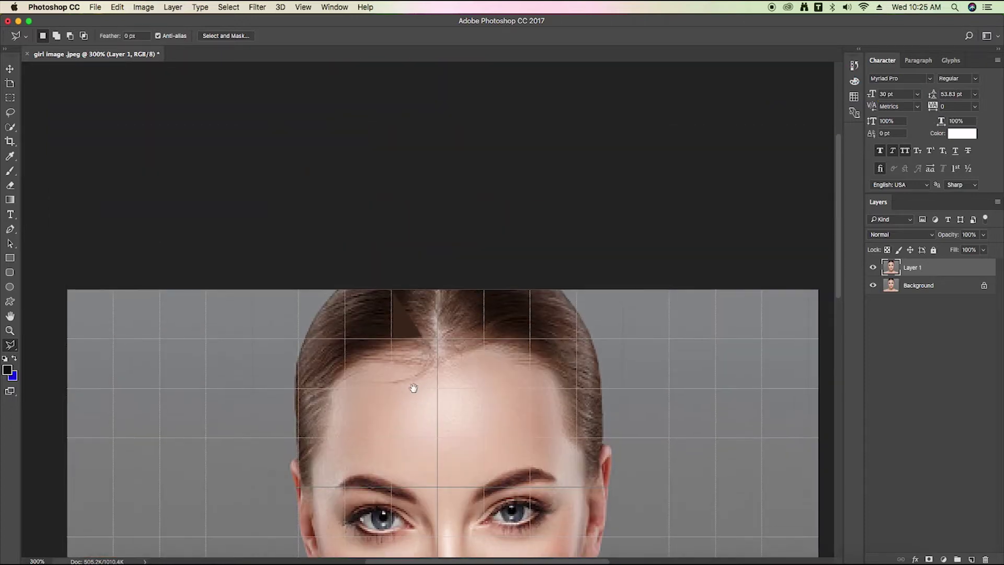
left_click(484, 291)
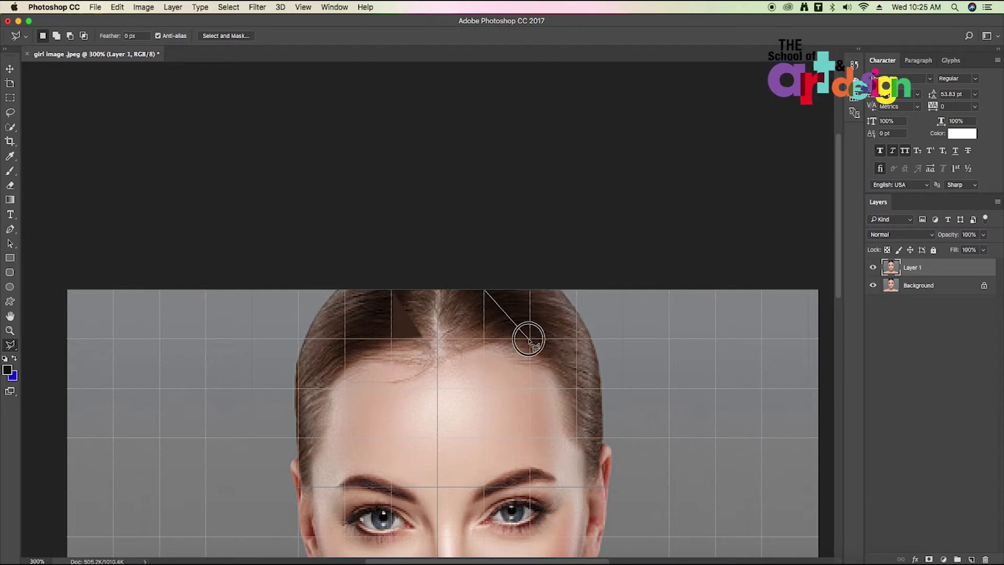
left_click(528, 292)
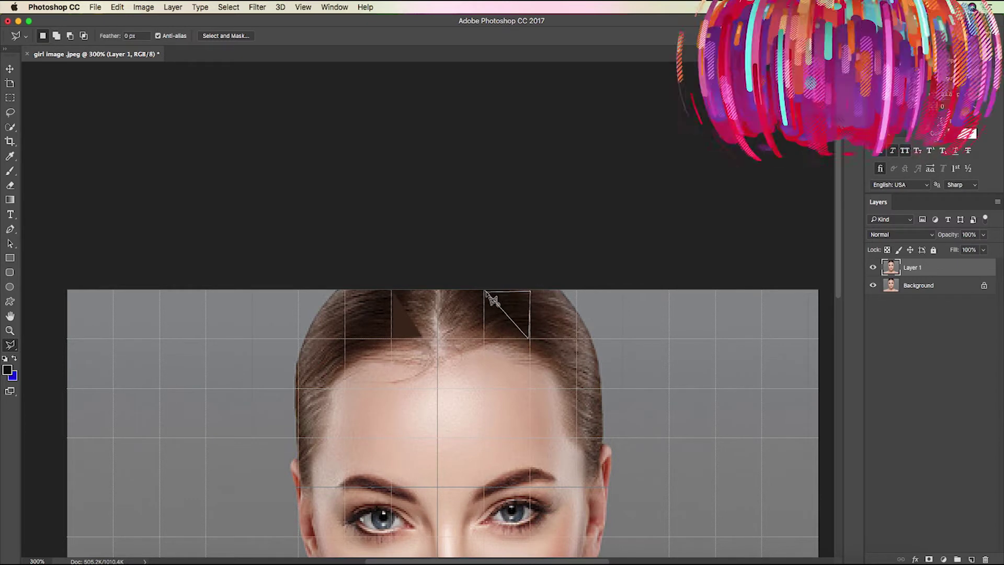
left_click(485, 293)
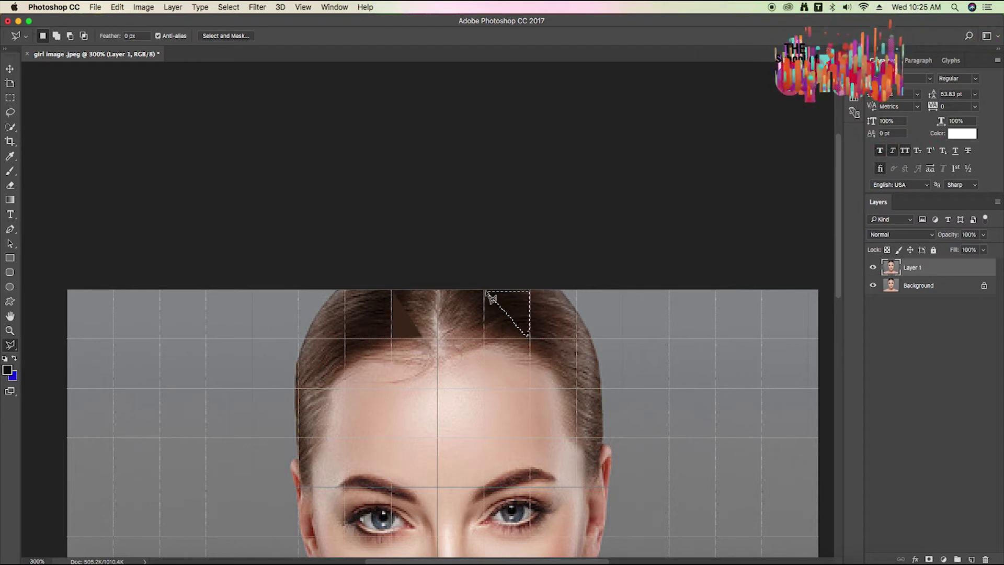
left_click(256, 6)
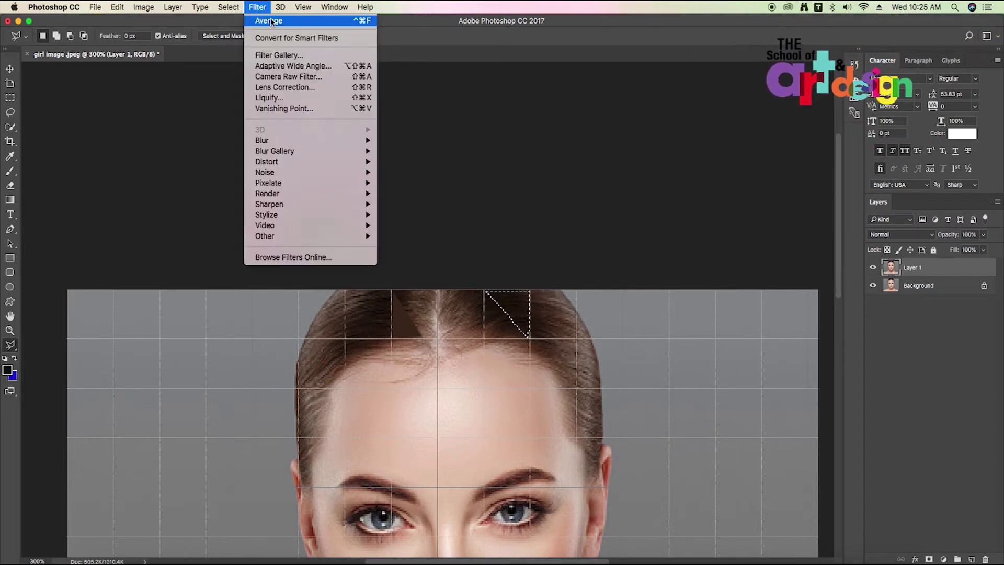
left_click(270, 21)
key("super+d")
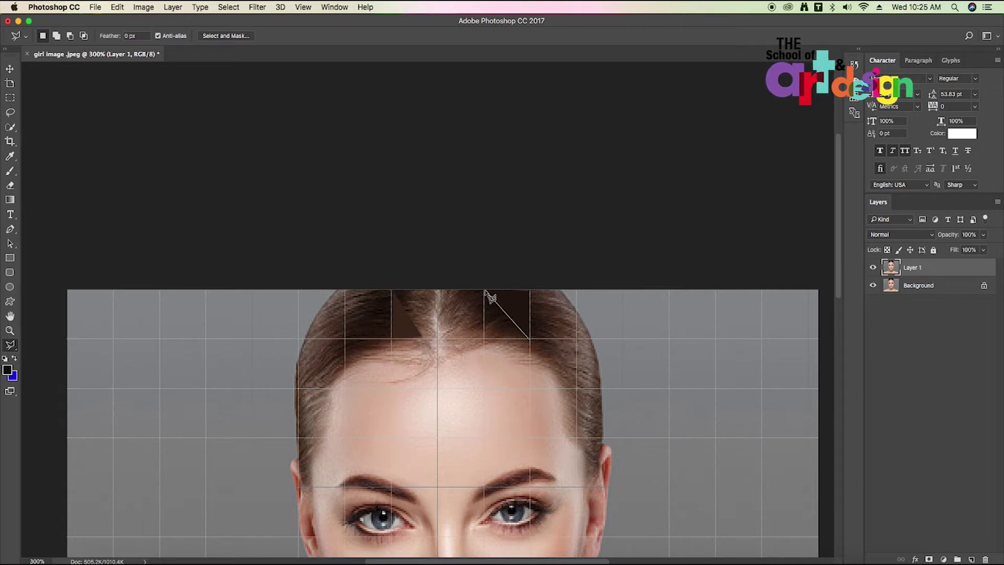
Average a second hair triangle reaching down to the hairline, then deselect.
left_click(484, 290)
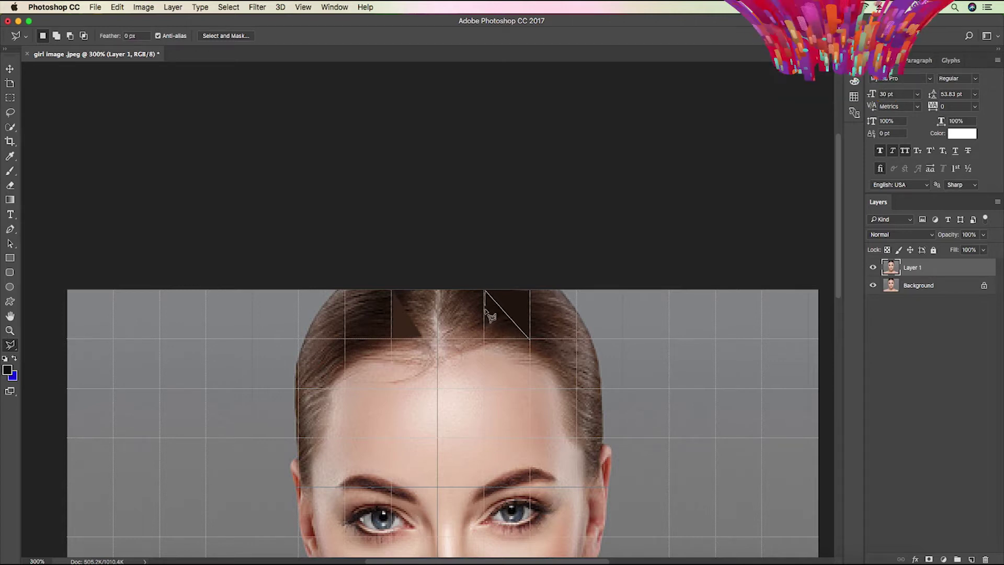
left_click(485, 337)
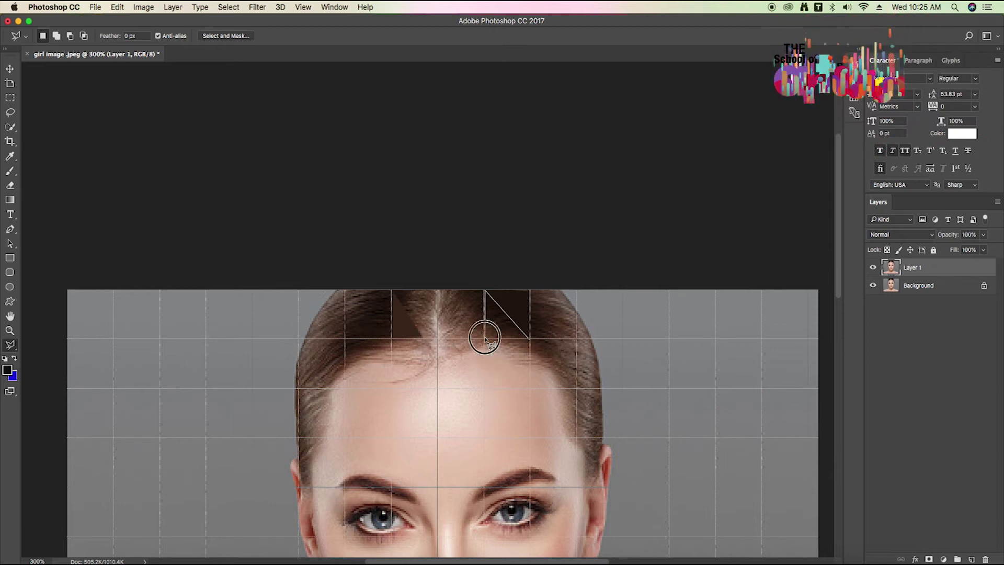
double_click(528, 338)
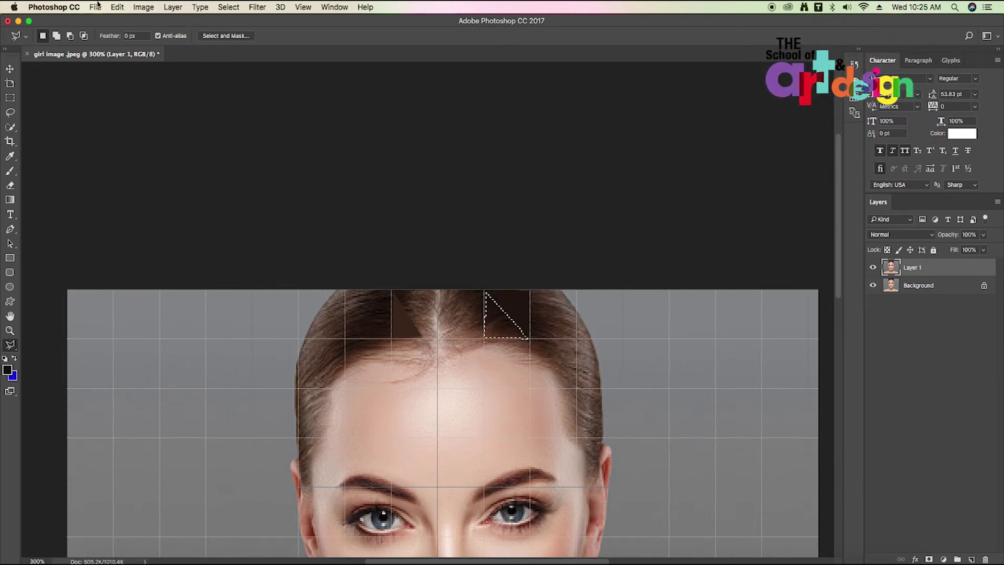
left_click(264, 7)
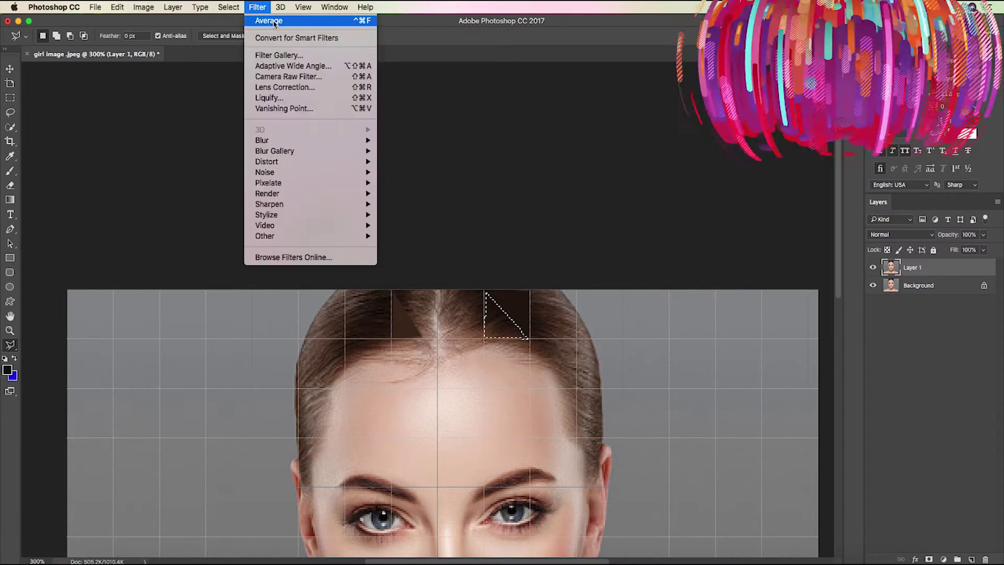
left_click(665, 263)
key("super+d")
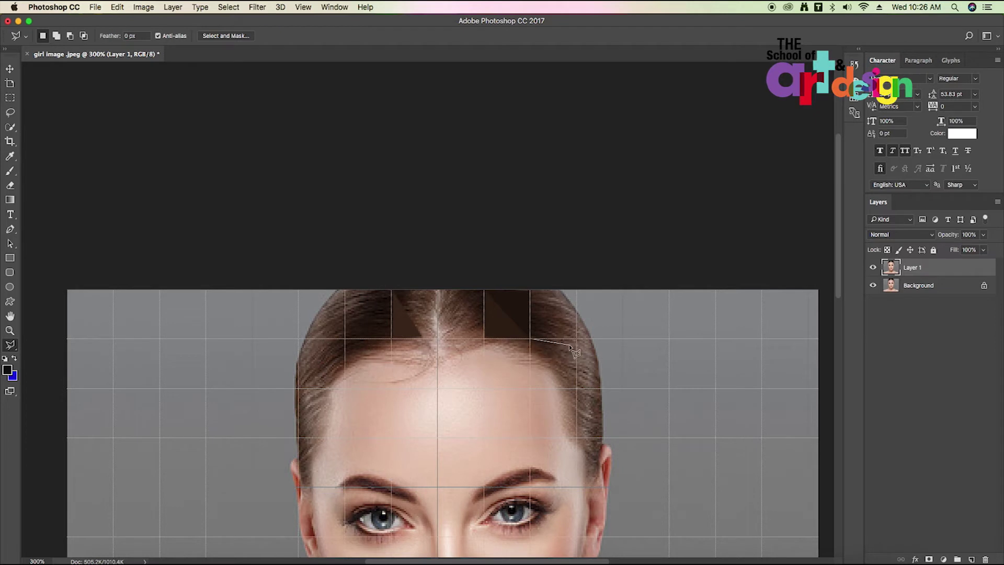
Select another hair triangle, apply the filter and deselect.
left_click(529, 291)
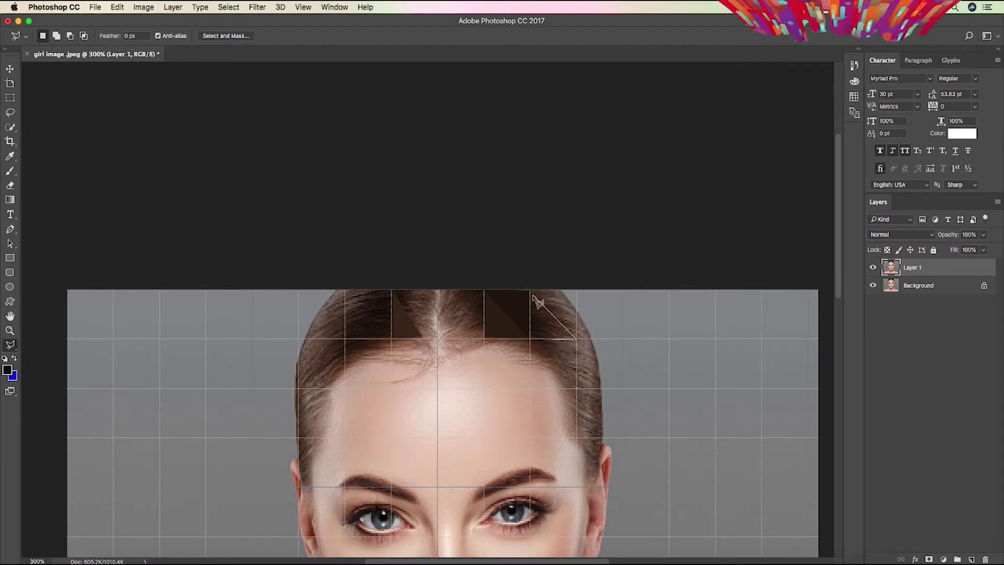
double_click(530, 338)
left_click(266, 7)
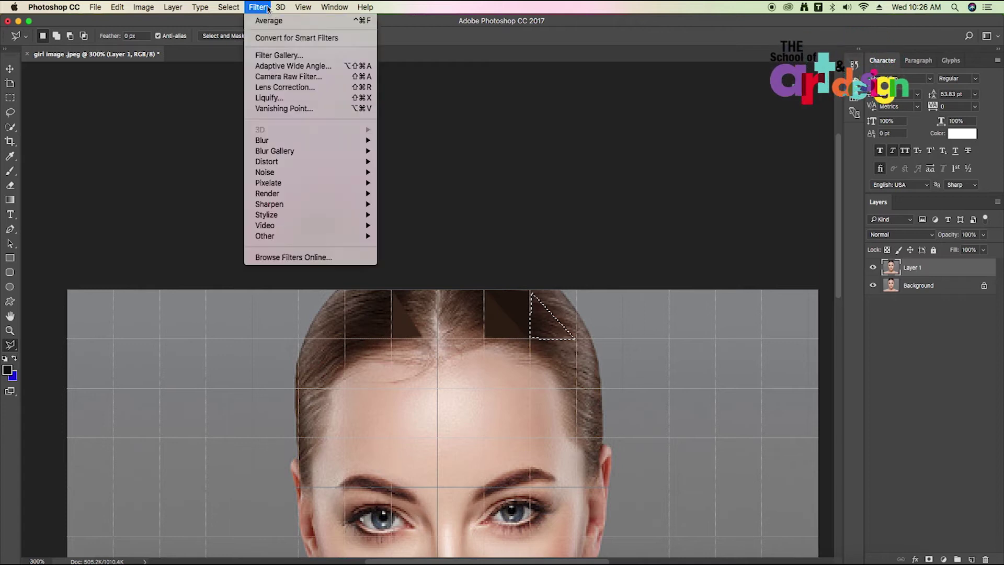
key("super+d")
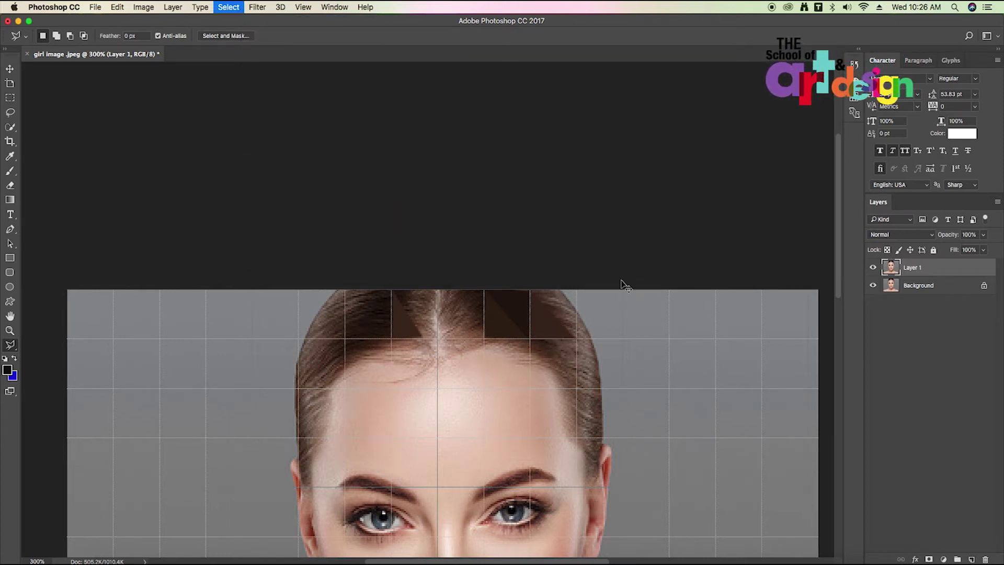
Average two more hair triangles across the crown with Filter > Average.
scroll(496, 413, "down", 6)
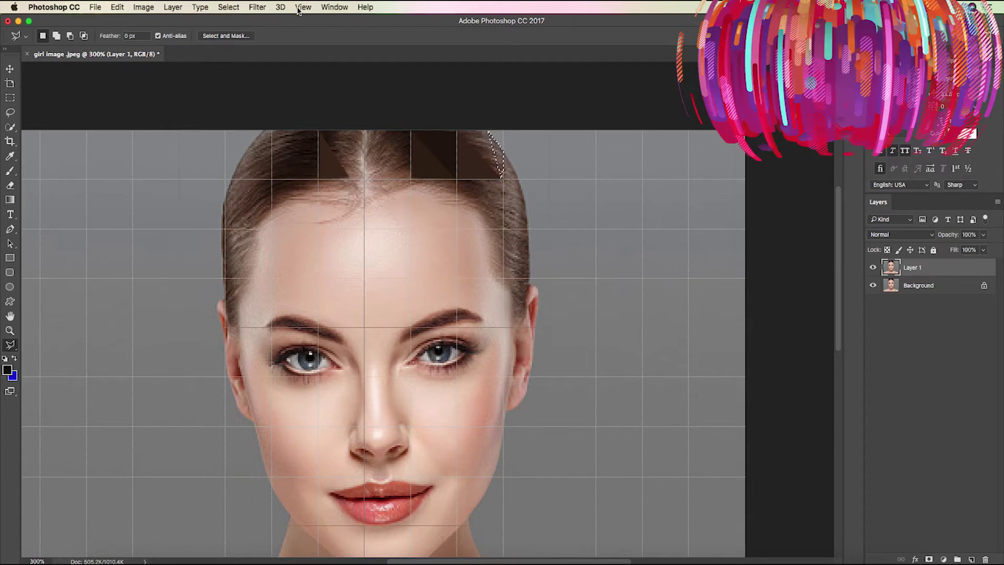
left_click(257, 7)
left_click(285, 24)
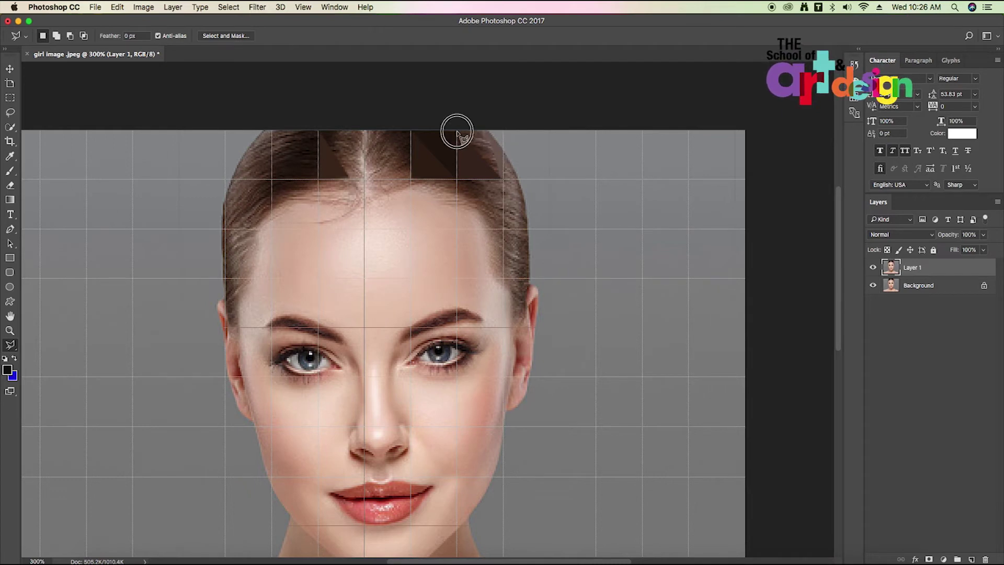
left_click(500, 178)
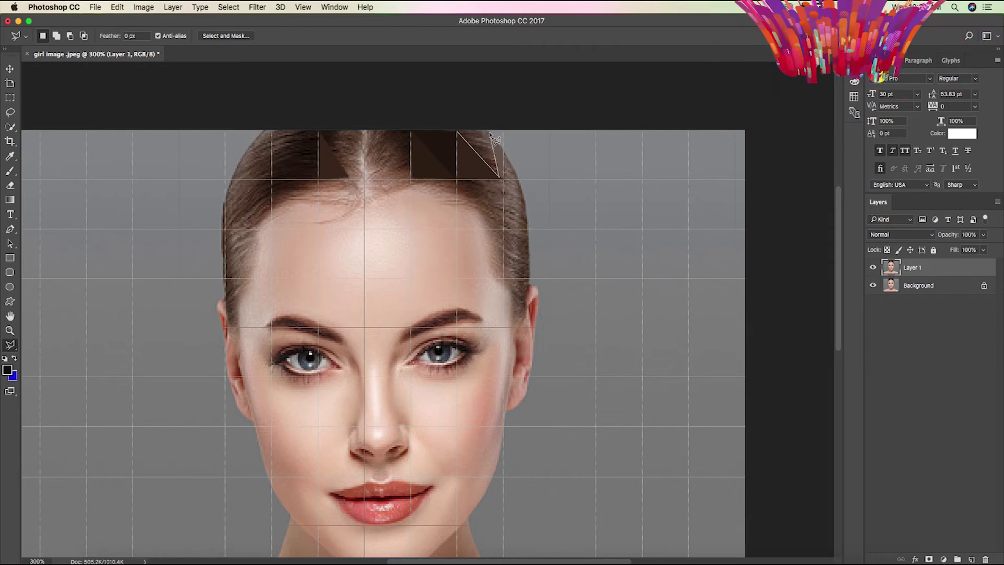
left_click(456, 131)
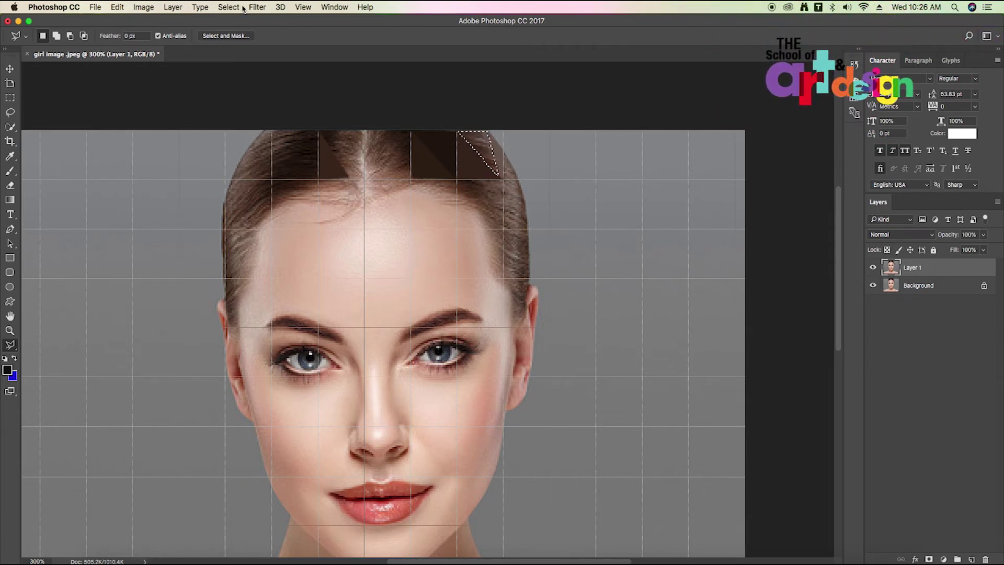
left_click(262, 15)
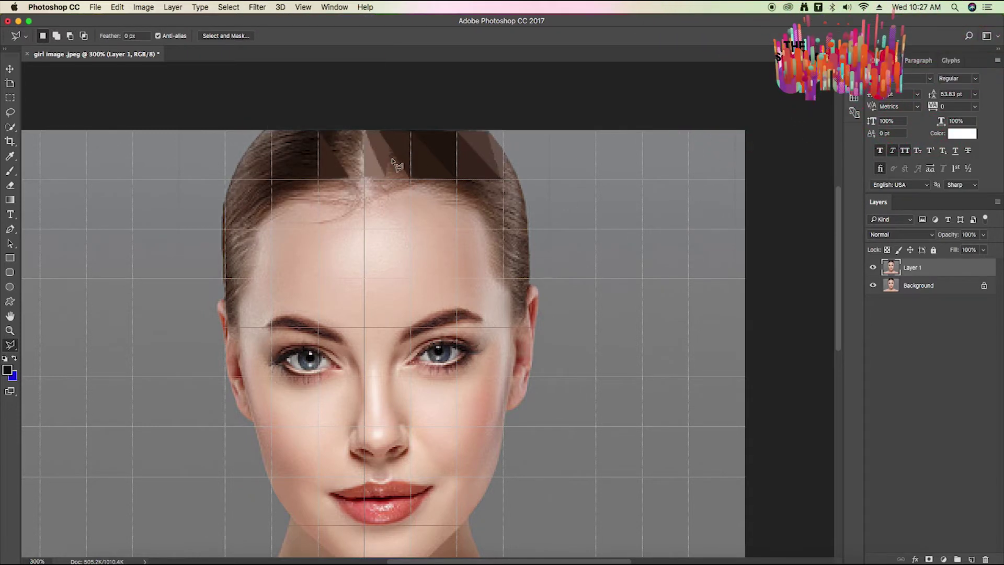
left_click(360, 179)
left_click(257, 6)
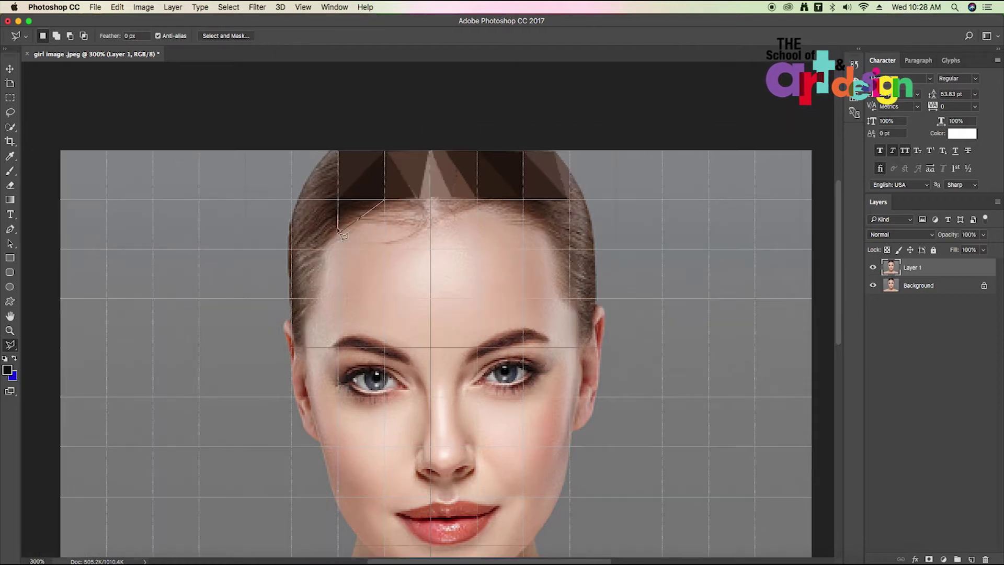
Average a left-hairline triangle with Ctrl+F, cancelling an accidental Save dialog.
left_click(324, 246)
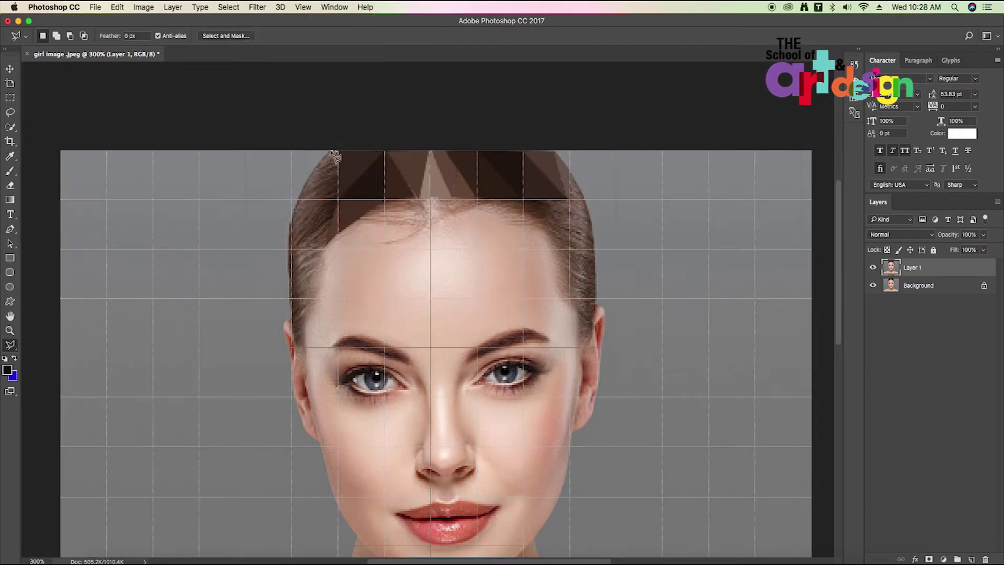
left_click(257, 6)
left_click(261, 21)
left_click(335, 199)
left_click(291, 216)
double_click(289, 246)
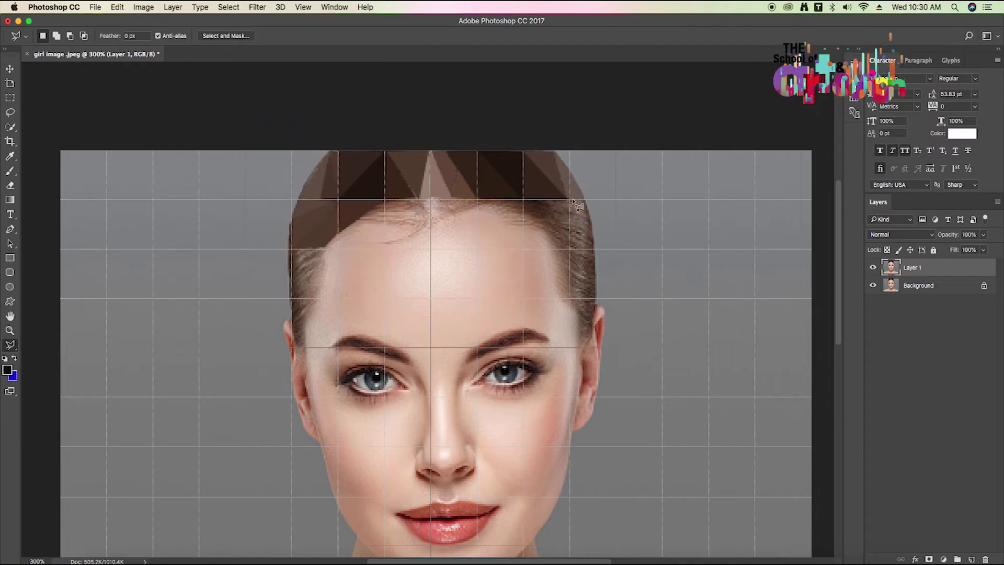
key("ctrl+f")
key("ctrl+s")
key("Escape")
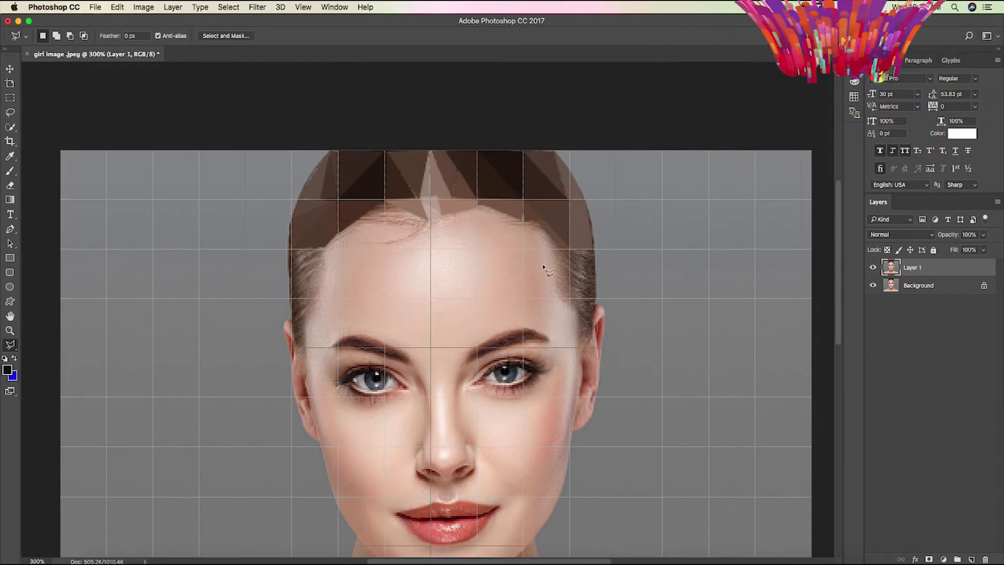
Average further left-hair and right-hair triangles with Ctrl+F.
key("ctrl+f")
left_click(318, 301)
left_click(292, 334)
double_click(596, 254)
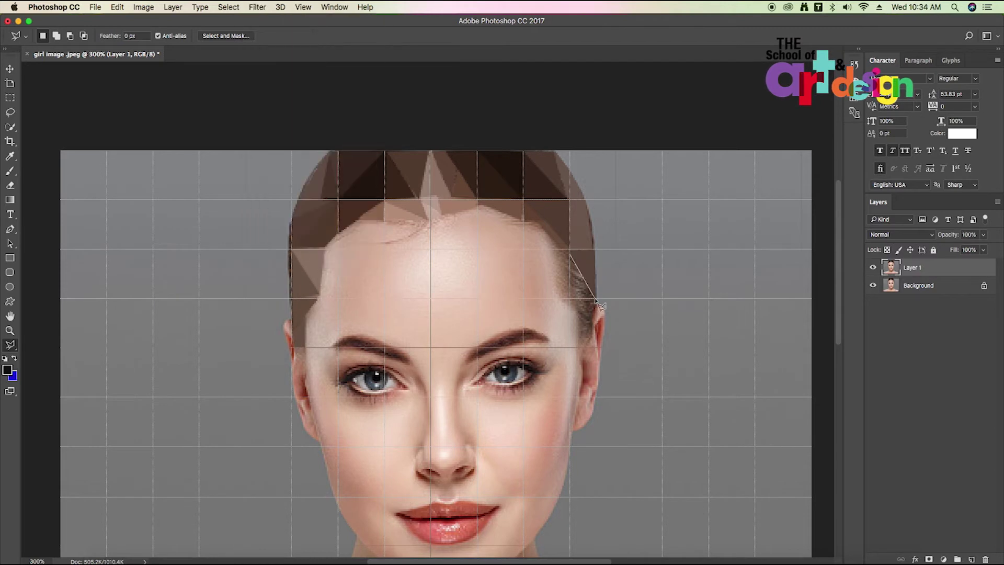
key("ctrl+f")
left_click(571, 299)
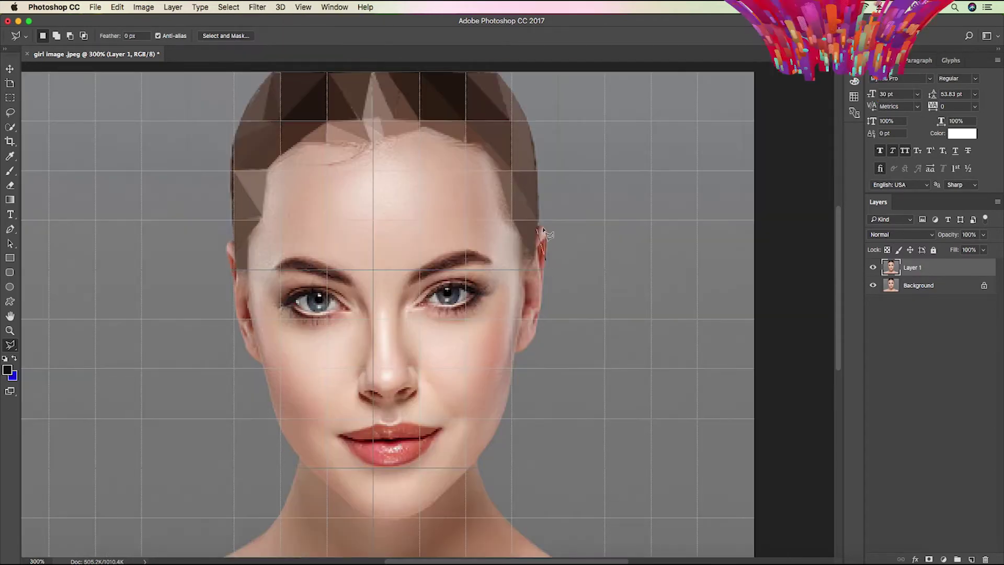
Average small triangles and a polygon on the right ear with Ctrl+F.
key("ctrl+f")
left_click(540, 288)
left_click(526, 316)
left_click(538, 317)
left_click(540, 288)
key("ctrl+f")
left_click(532, 261)
double_click(512, 320)
key("ctrl+f")
left_click(512, 319)
Average triangles beside the right hairline and just below it.
double_click(465, 142)
key("ctrl+f")
left_click(496, 172)
left_click(511, 218)
left_click(466, 198)
left_click(496, 173)
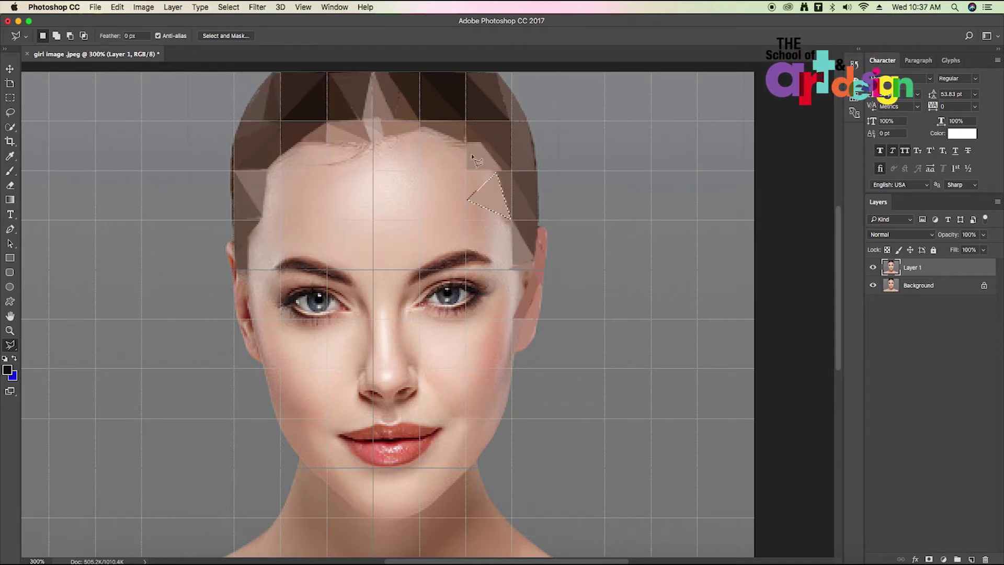
key("ctrl+f")
left_click(257, 7)
left_click(179, 30)
key("ctrl+f")
Facet the right and central forehead with averaged triangles.
left_click(466, 172)
left_click(420, 218)
left_click(465, 219)
left_click(467, 172)
left_click(419, 168)
left_click(369, 144)
left_click(420, 128)
left_click(419, 169)
left_click(332, 149)
left_click(371, 169)
key("ctrl+f")
Average a left-forehead polygon and another forehead triangle.
left_click(281, 157)
left_click(281, 170)
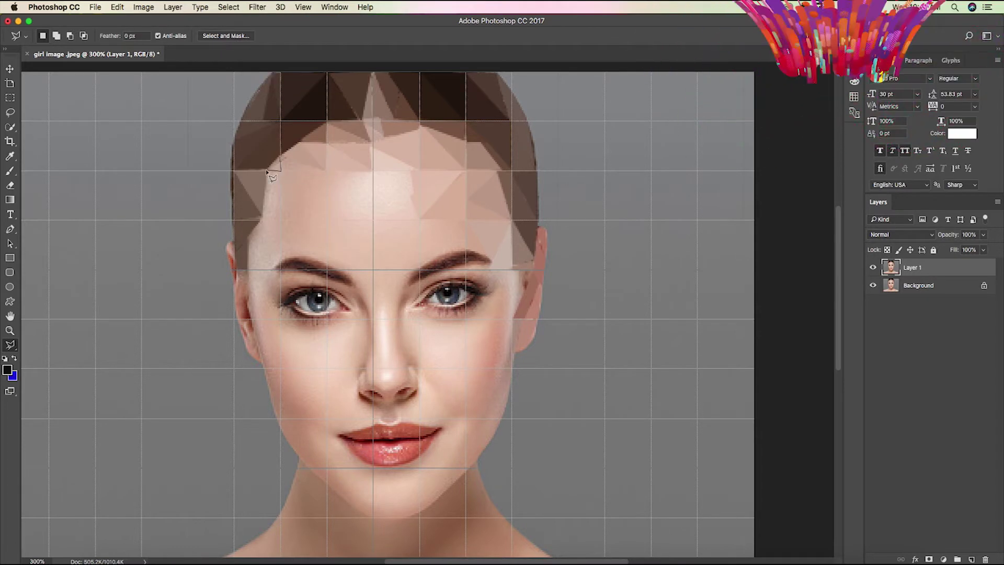
left_click(281, 157)
key("ctrl+f")
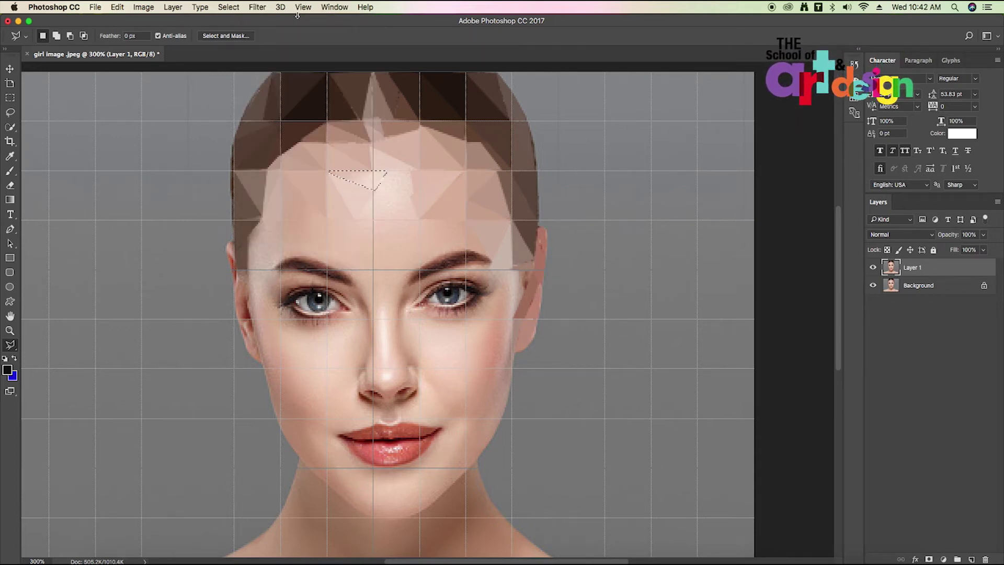
double_click(400, 221)
key("ctrl+f")
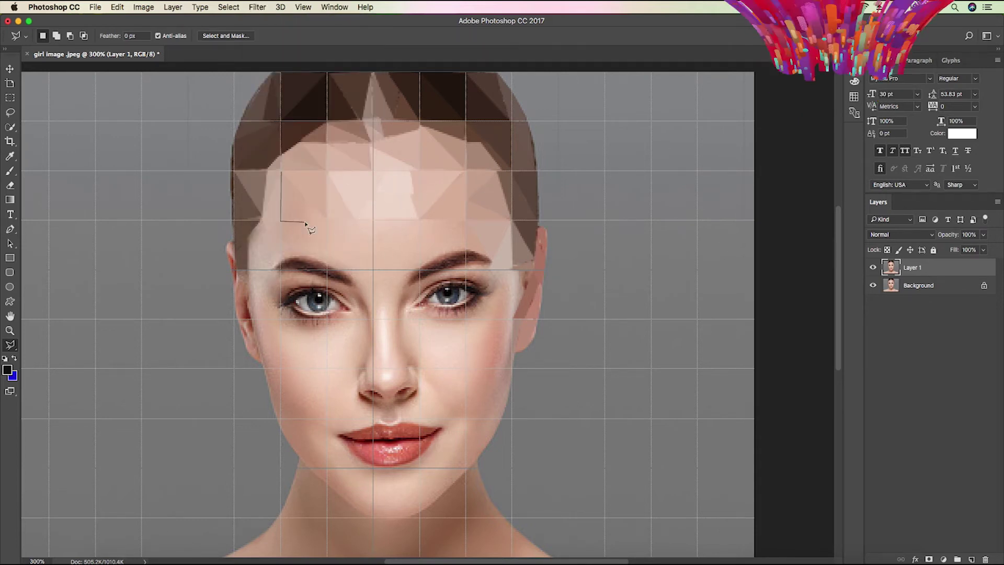
left_click(246, 270)
left_click(277, 269)
Average the area above the right eyebrow, then zoom in for finer triangles.
scroll(347, 202, "down", 3)
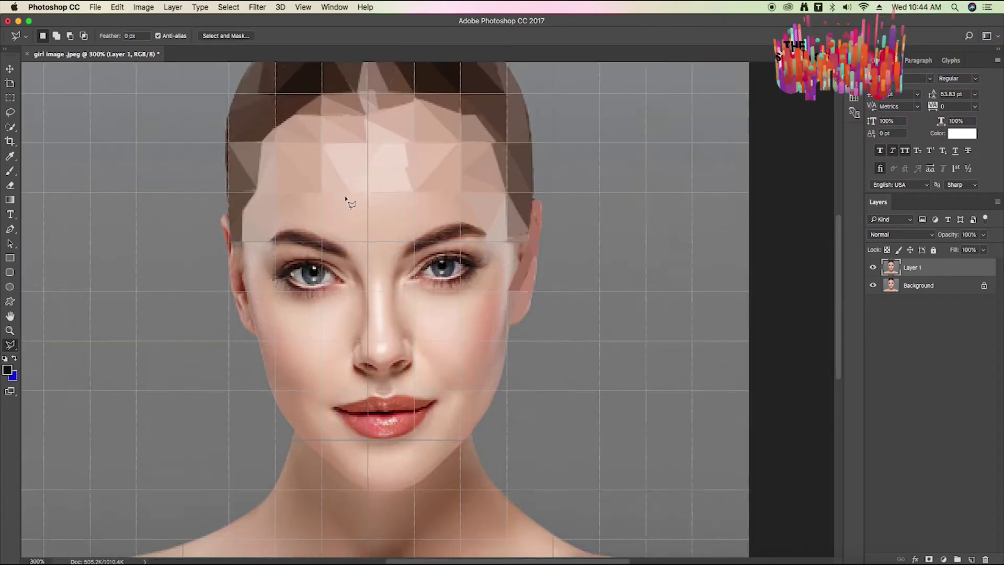
left_click(385, 186)
left_click(429, 181)
double_click(379, 200)
left_click(256, 7)
double_click(436, 181)
key("ctrl+f")
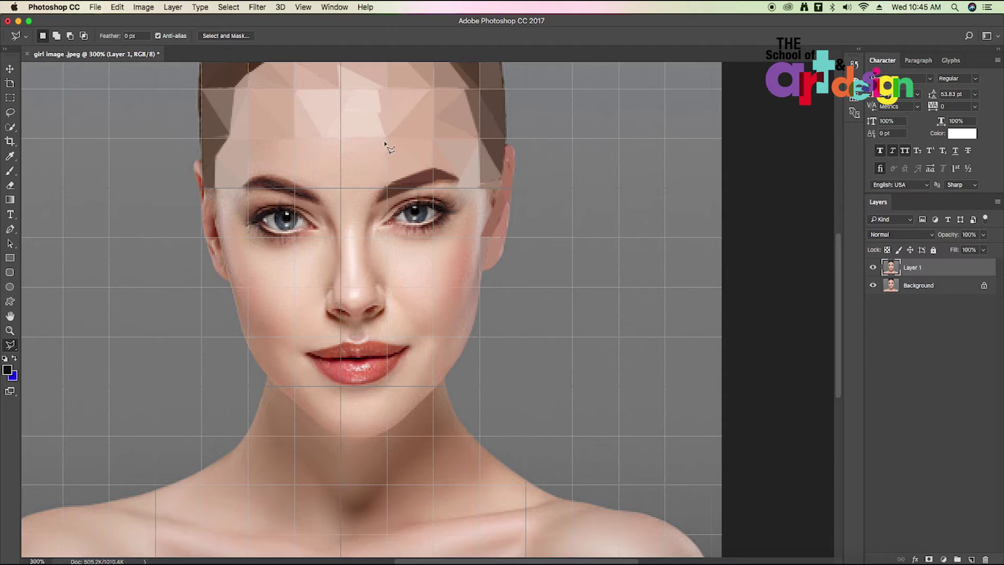
key("ctrl+plus")
key("ctrl+plus")
key("ctrl+f")
left_click(380, 249)
left_click(325, 326)
double_click(380, 327)
Average the pending triangle and one above the left eyebrow, deselecting each.
key("ctrl+f")
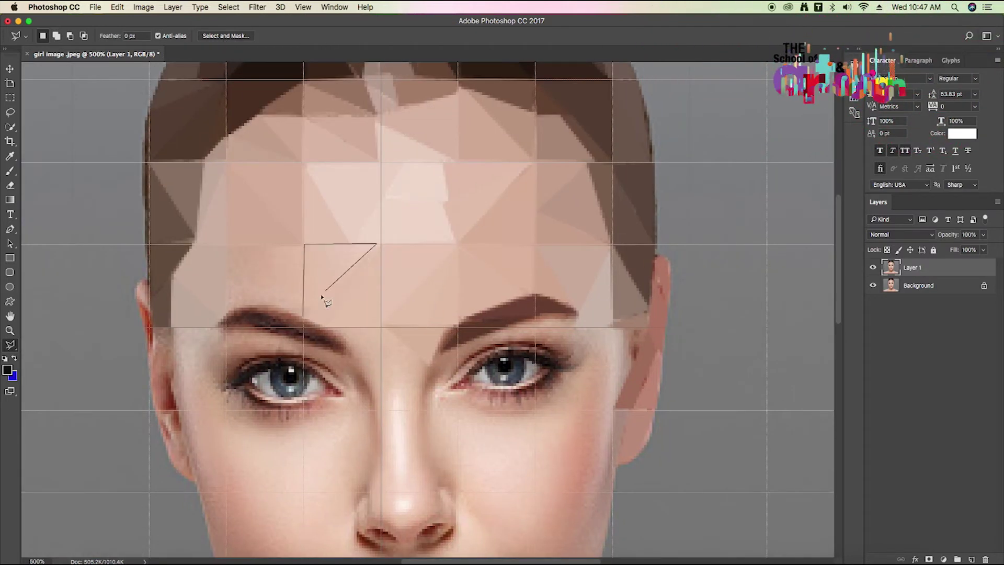
key("ctrl+d")
left_click_drag(333, 333, 460, 351)
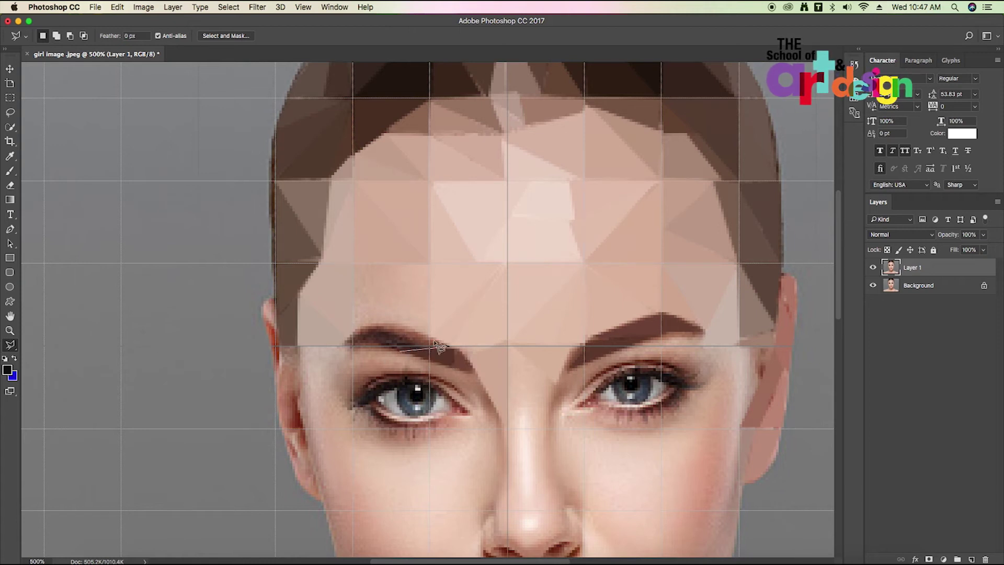
left_click(366, 328)
left_click(344, 344)
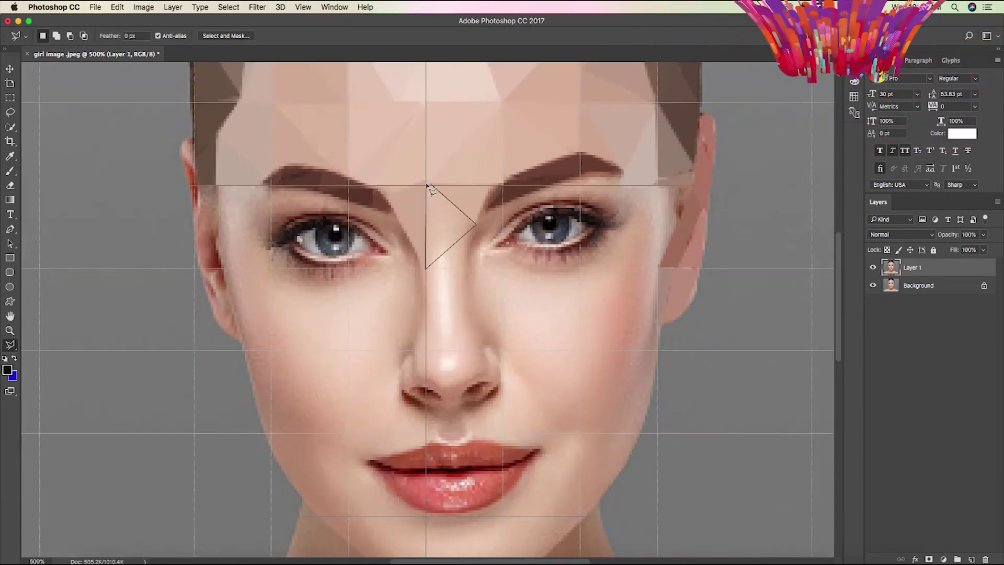
key("ctrl+f")
key("ctrl+d")
Average facets over the right eyelid and down the nose bridge.
left_click_drag(546, 192, 441, 255)
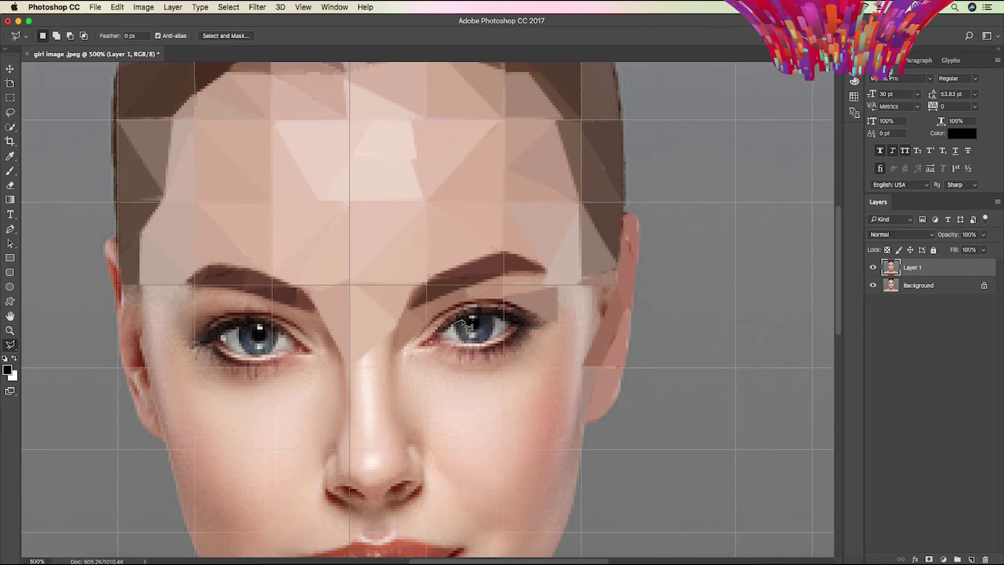
left_click_drag(486, 320, 413, 289)
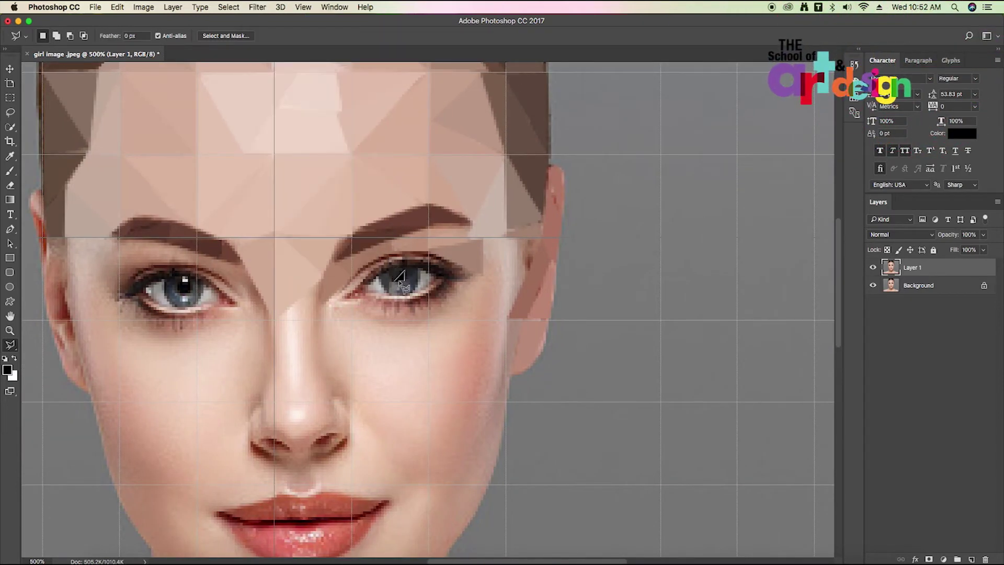
left_click_drag(400, 280, 454, 246)
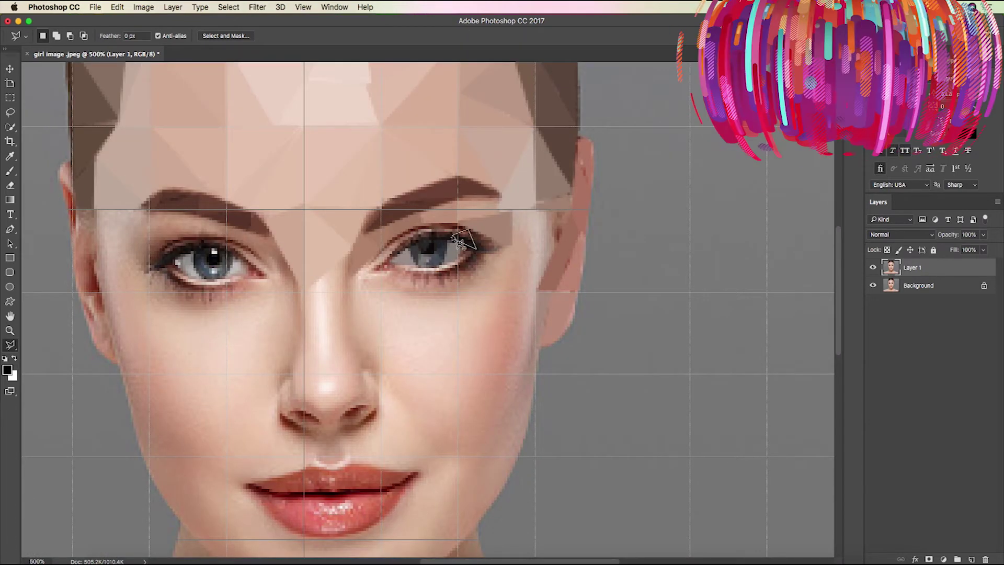
double_click(460, 229)
left_click(392, 252)
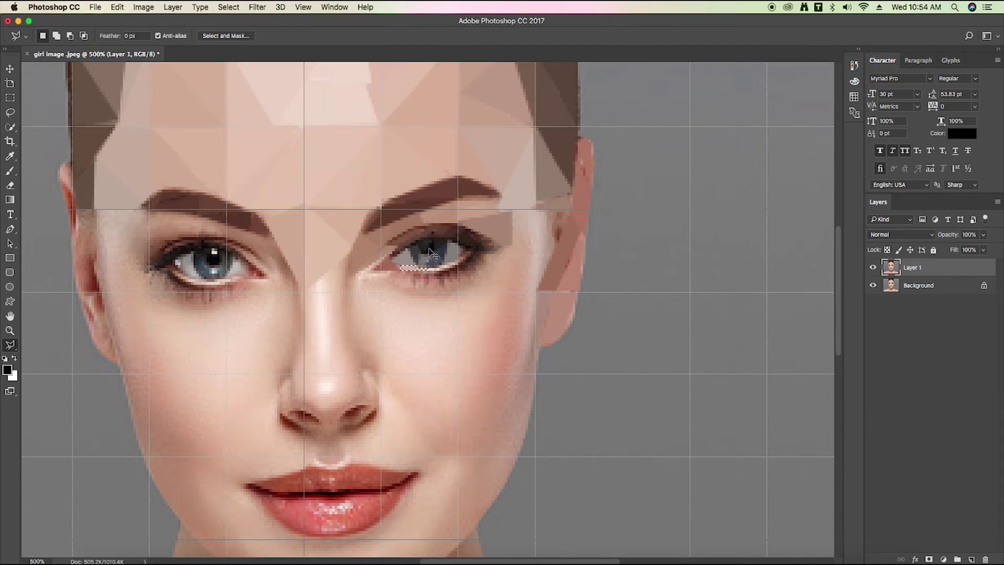
left_click(448, 267)
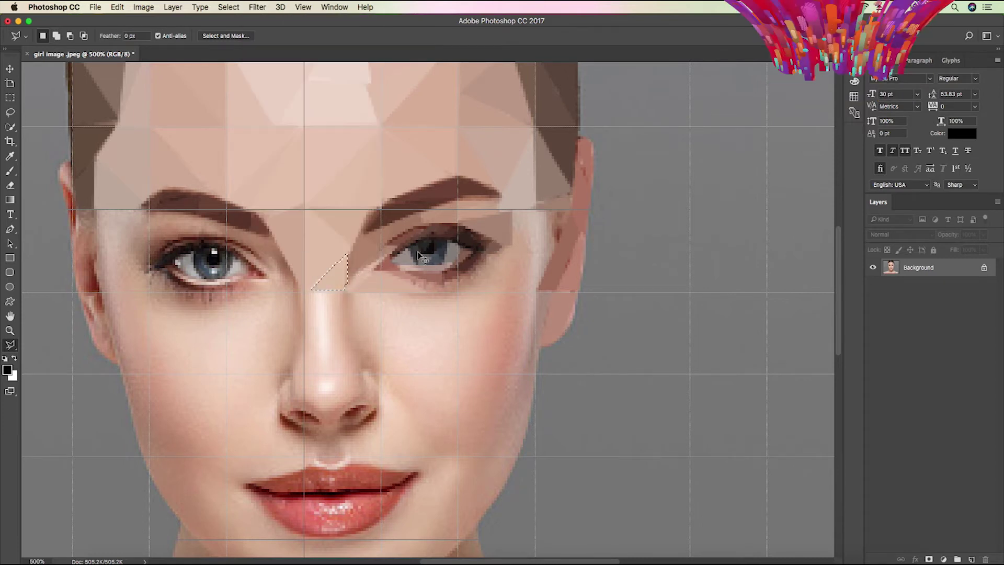
left_click(333, 291)
left_click(349, 423)
key("ctrl+f")
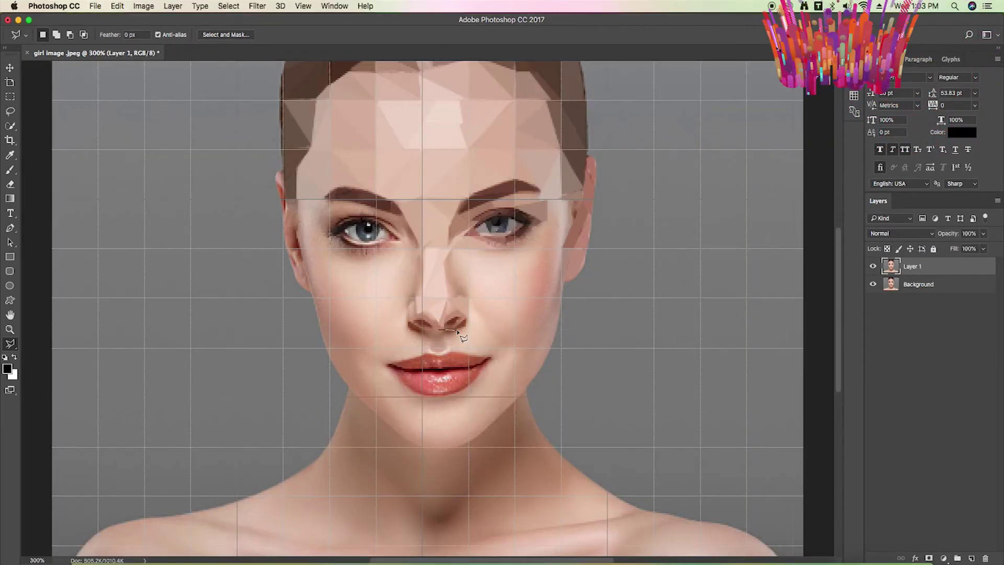
left_click(443, 331)
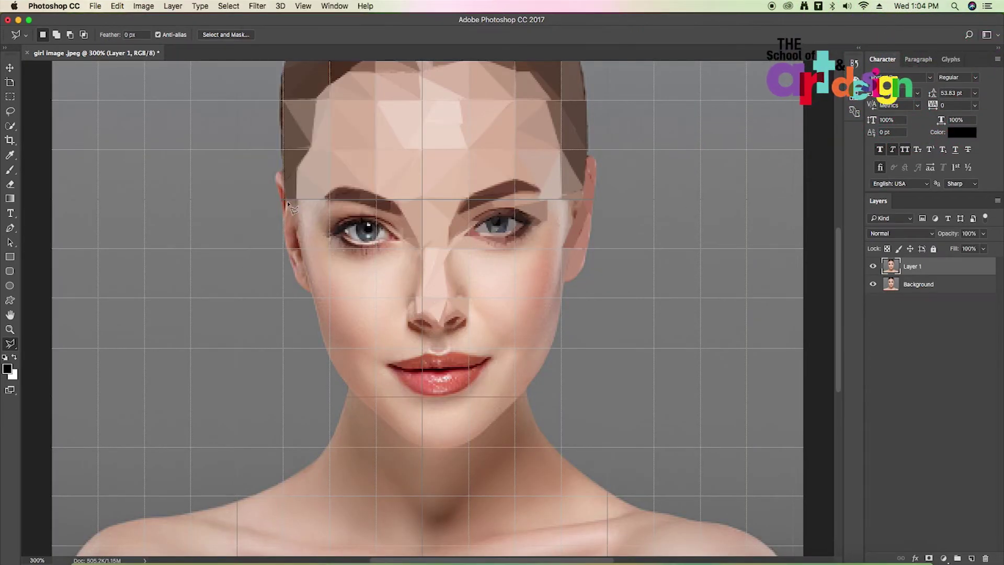
Zoom in and average small triangles above and at the outer corner of the left eye.
left_click(334, 200)
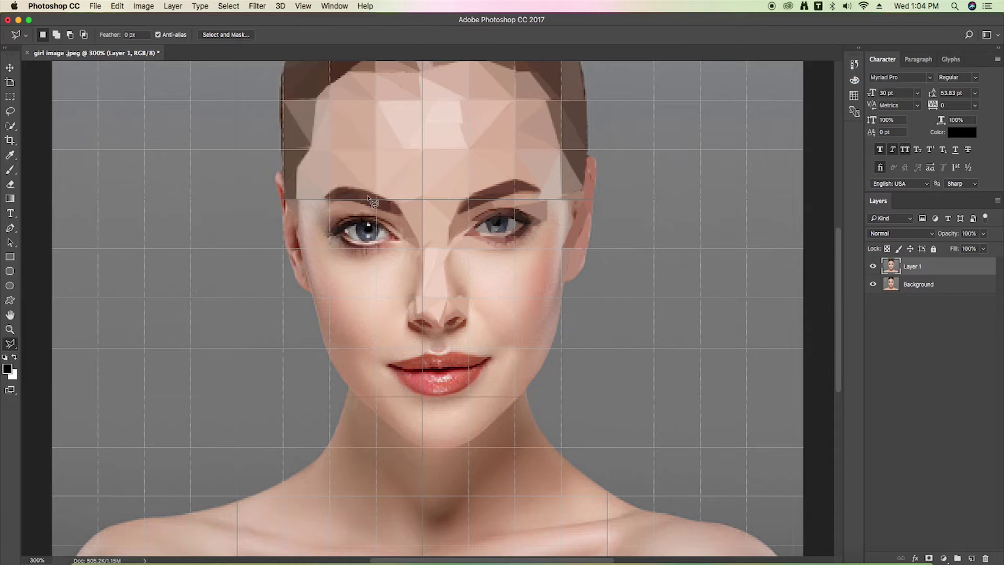
key("super+equal")
left_click(325, 184)
left_click(298, 198)
left_click(305, 167)
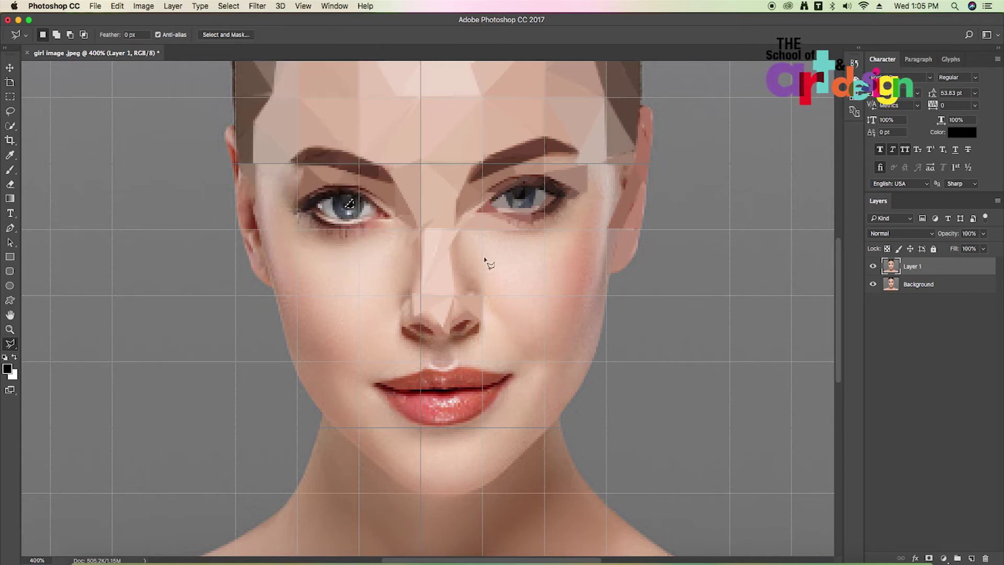
left_click(376, 209)
double_click(391, 219)
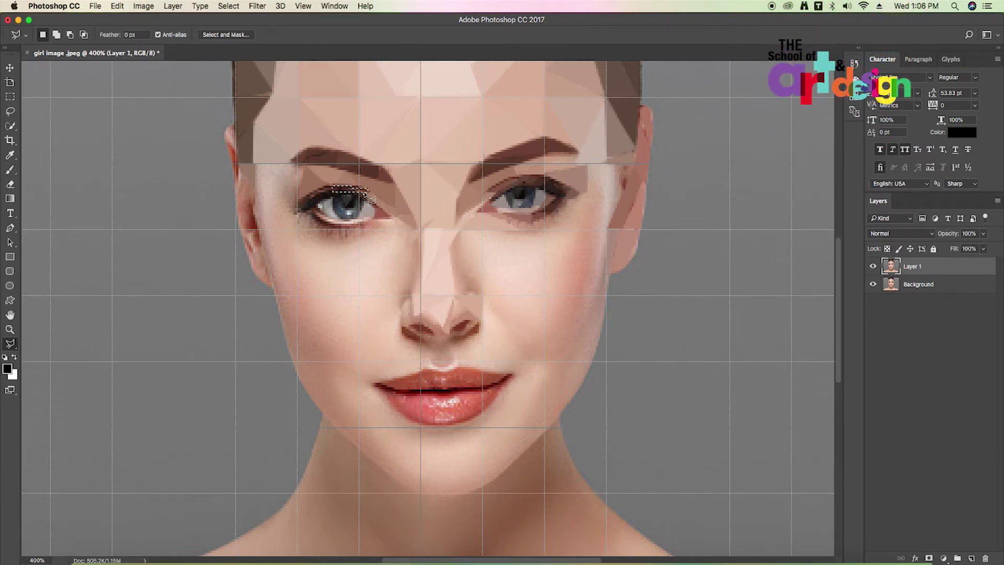
key("ctrl+plus")
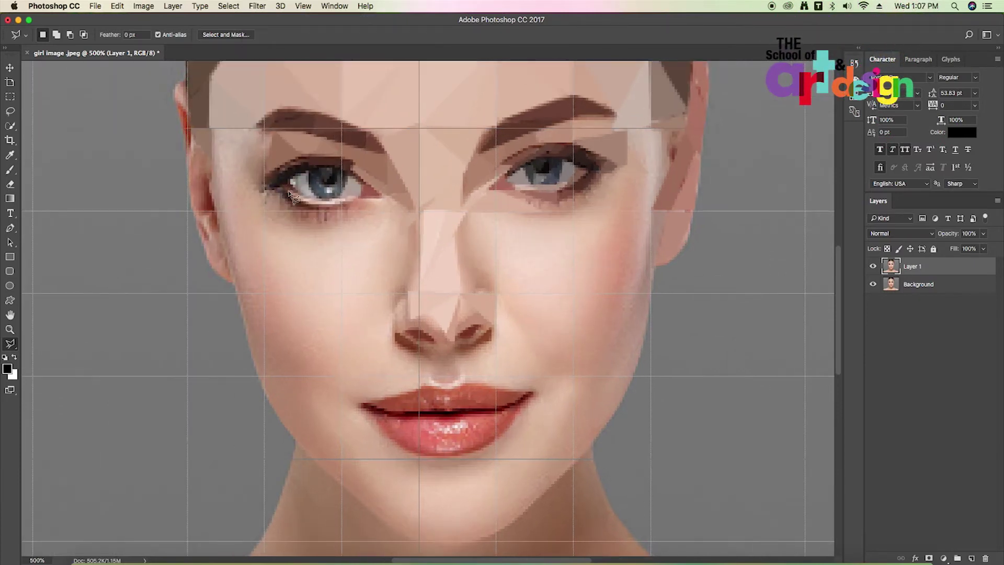
double_click(345, 183)
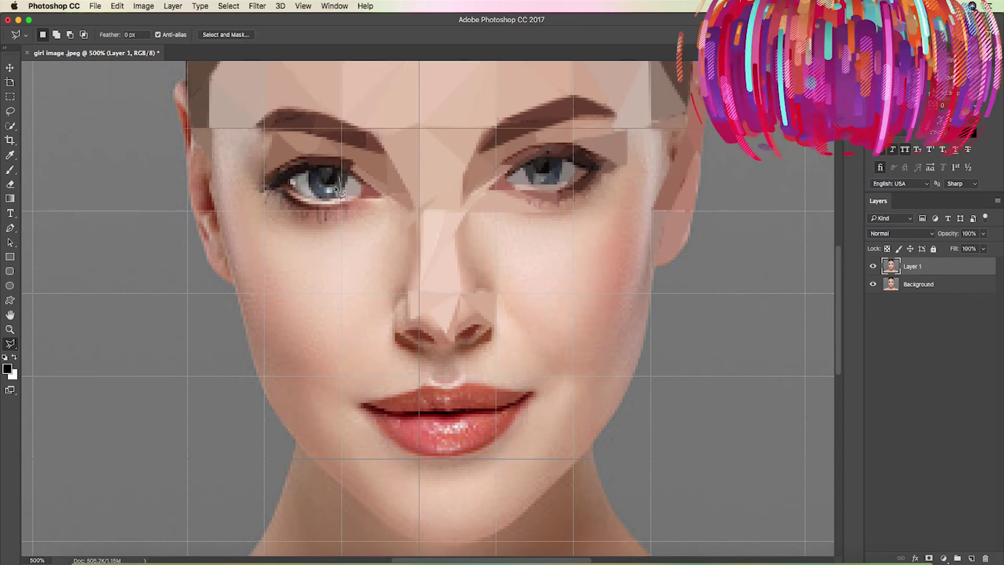
key("ctrl+f")
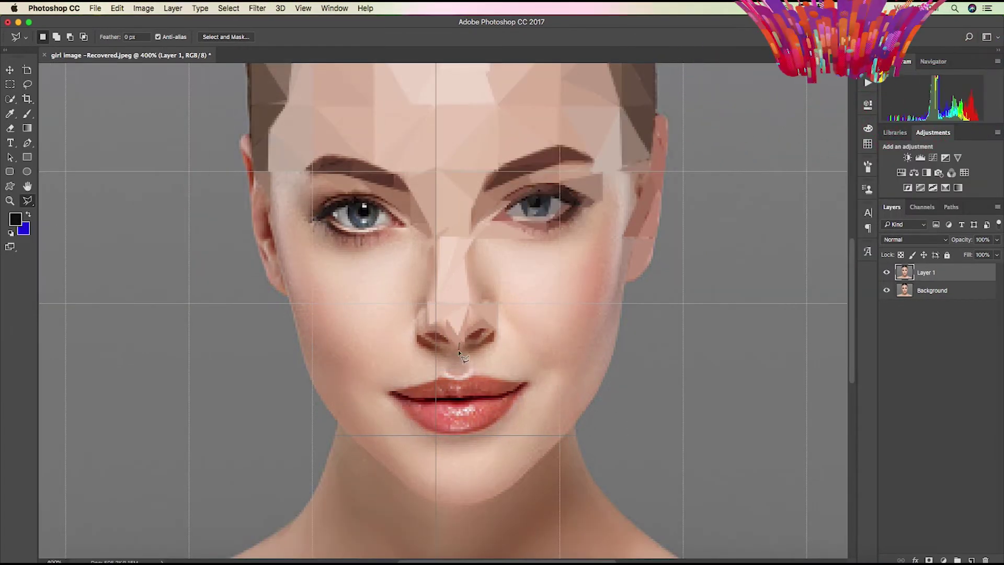
Clear the selection and outline new triangles around the left eye and eyebrow.
scroll(55, 185, "up", 4)
key("ctrl+d")
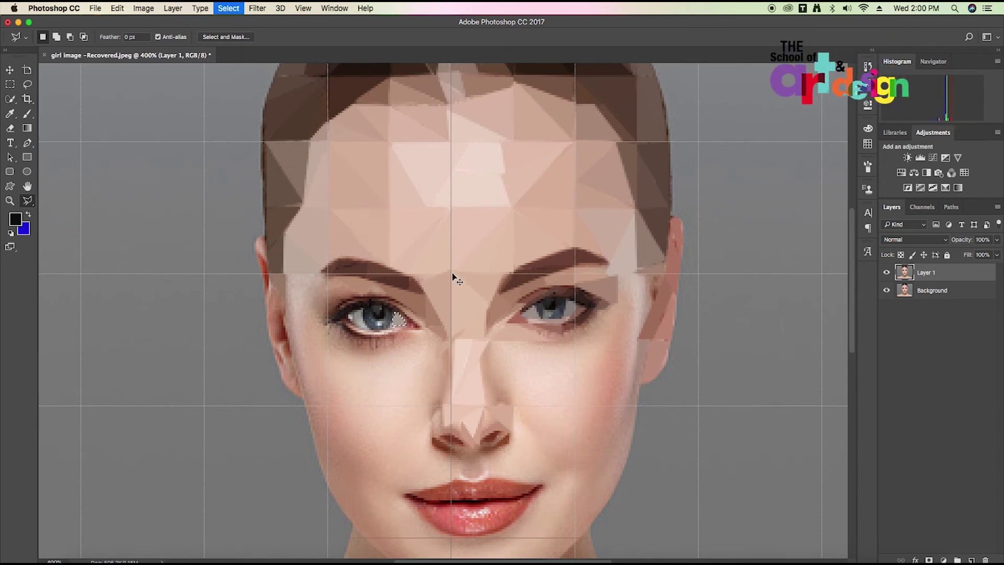
left_click(422, 324)
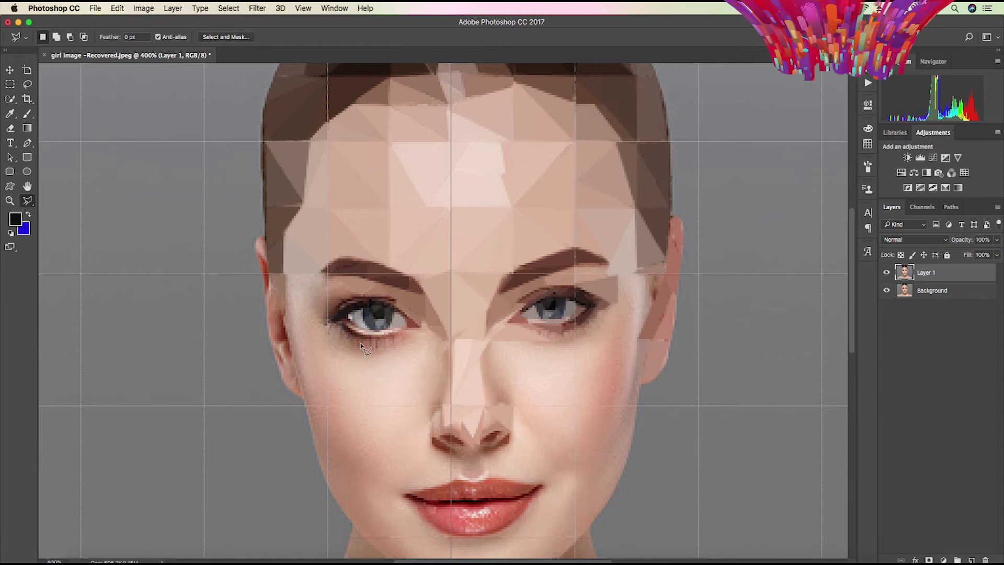
scroll(295, 225, "down", 2)
left_click(298, 250)
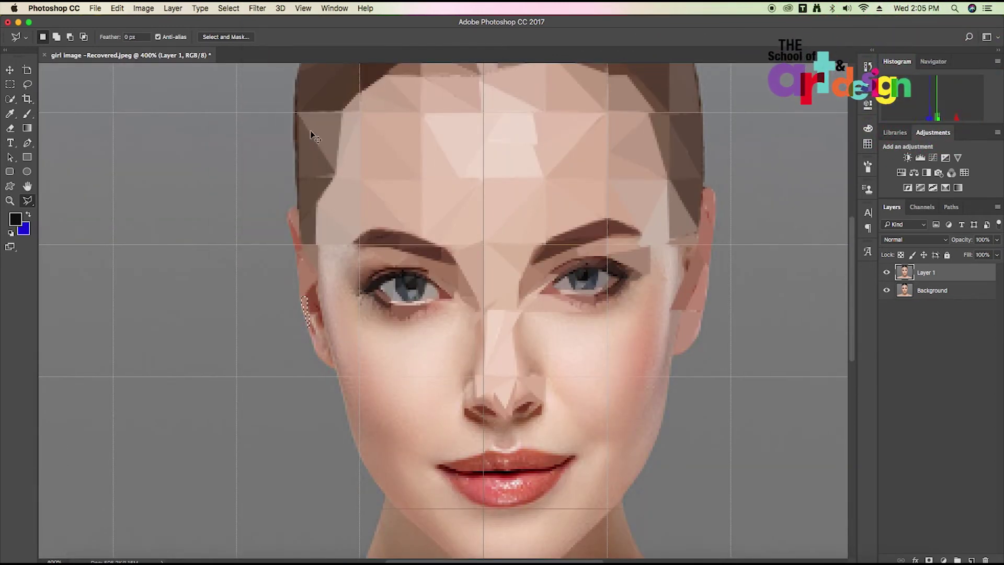
key("Return")
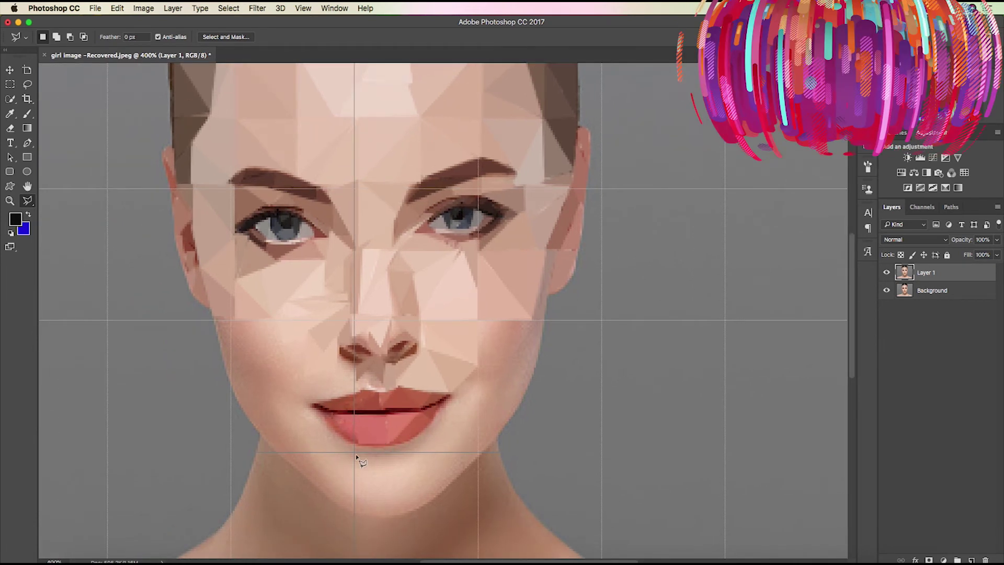
Start a triangle selection below the left eye.
left_click(261, 350)
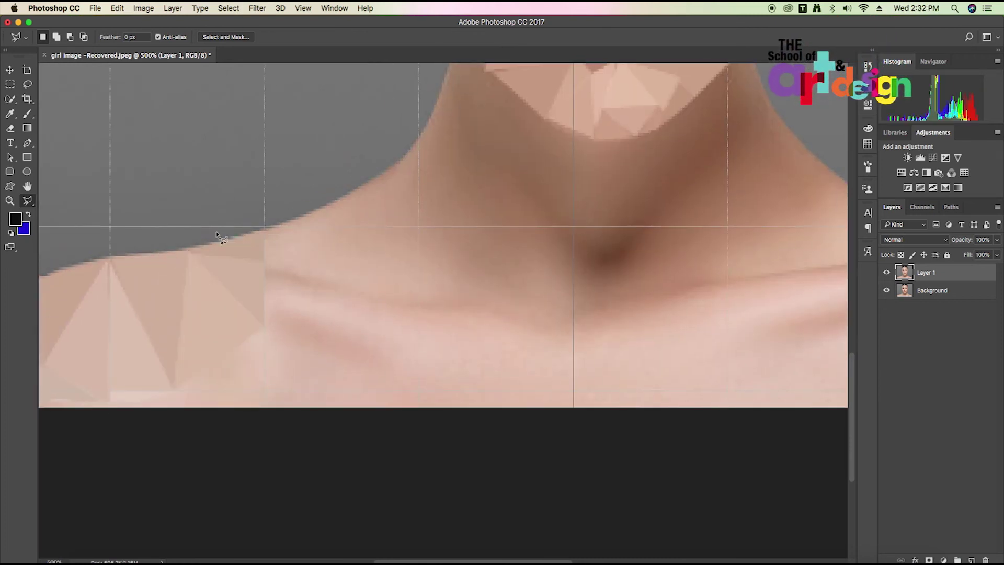
Outline the remaining neck and right-shoulder triangles with the Polygonal Lasso for averaging.
left_click(264, 228)
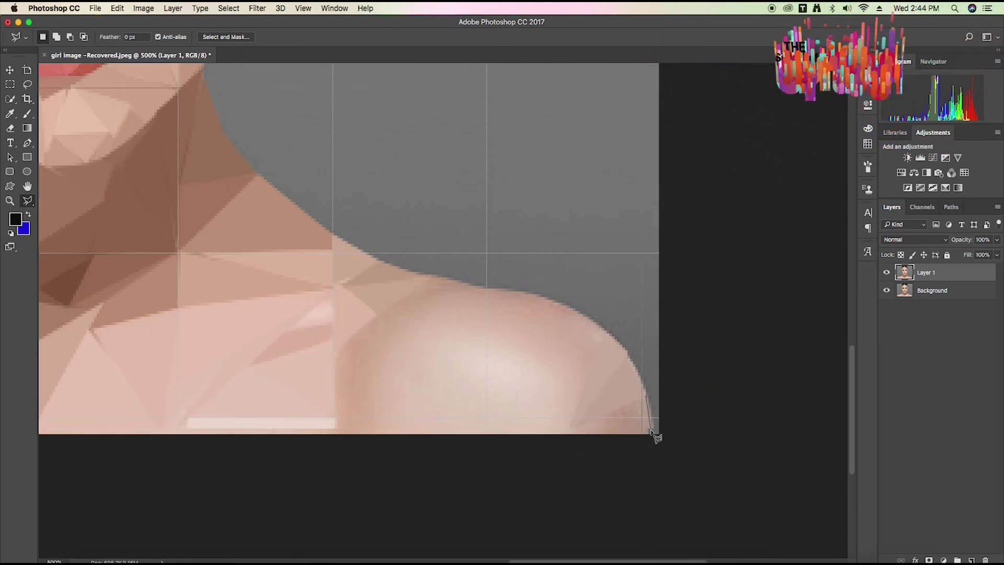
left_click(485, 290)
left_click(397, 320)
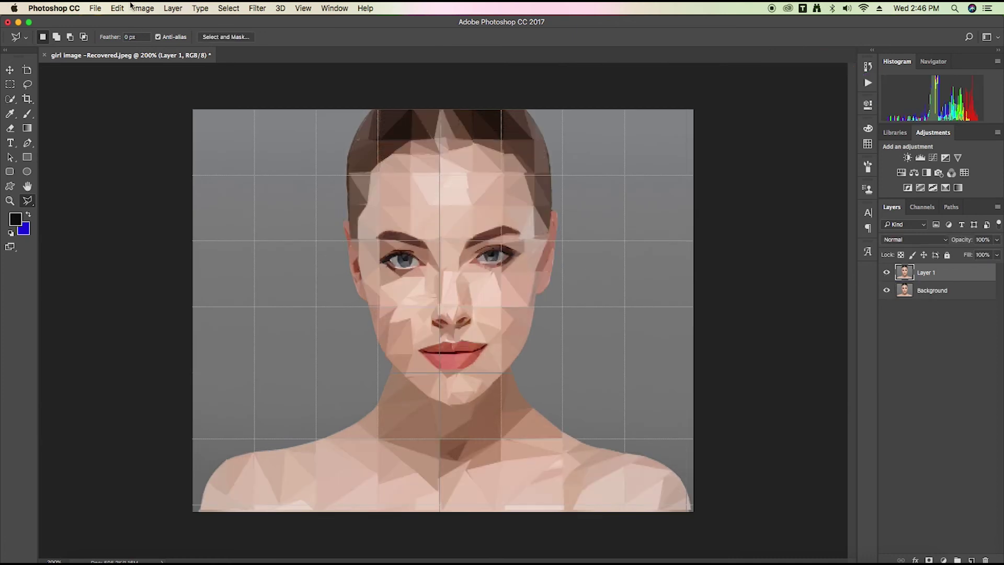
Turn off View > Extras, then toggle Layer 1 off and on to compare with the original.
left_click(258, 8)
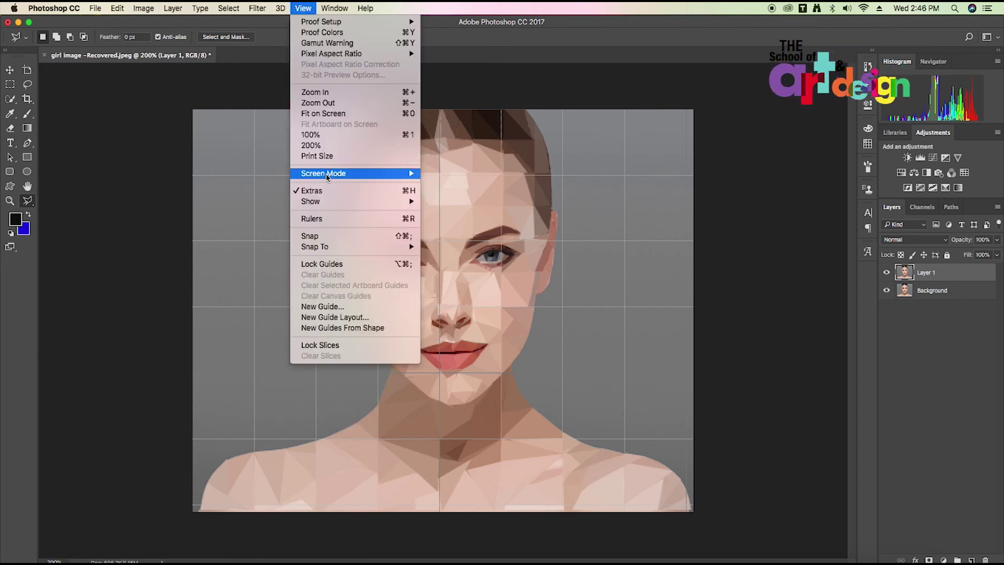
left_click(329, 191)
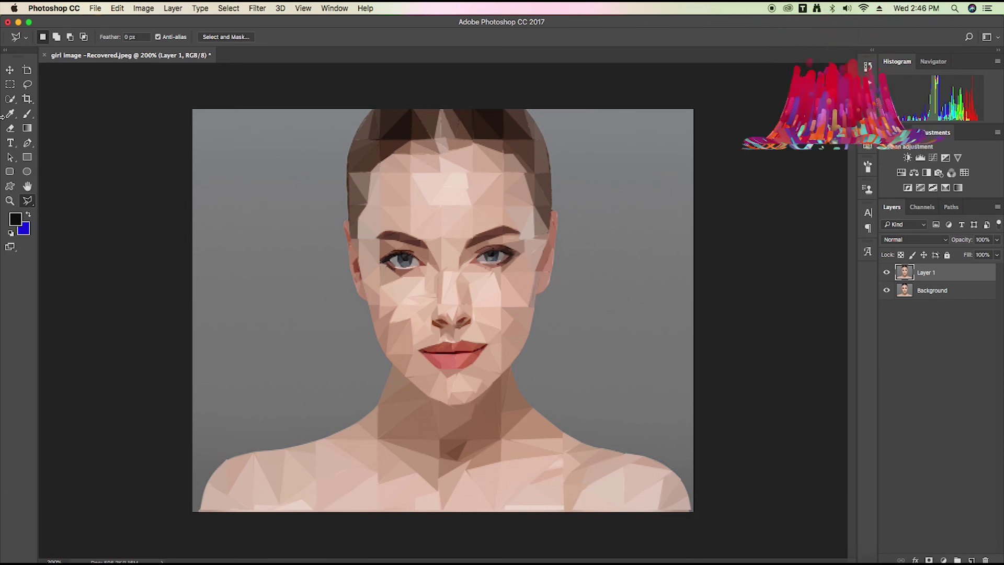
left_click(887, 275)
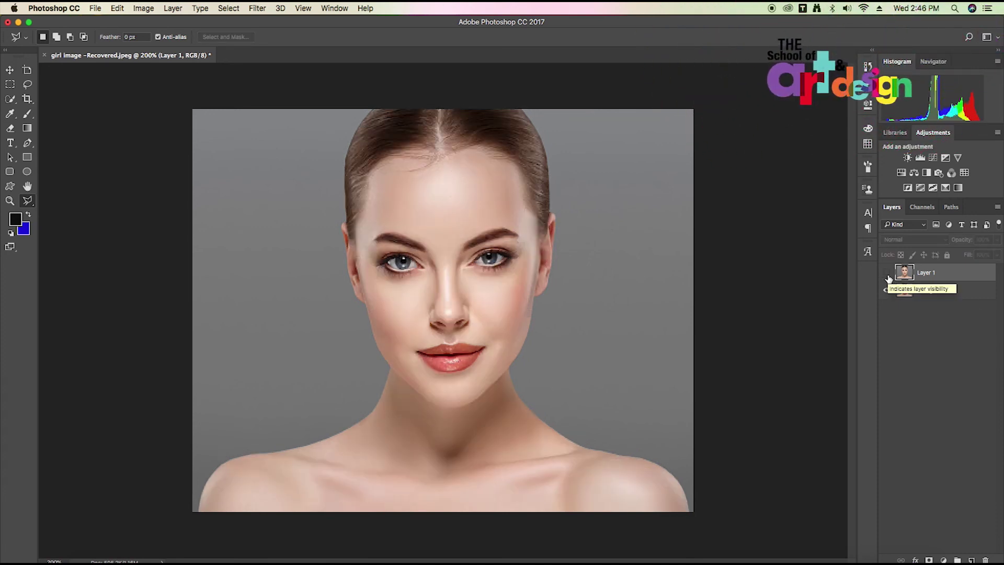
left_click(887, 274)
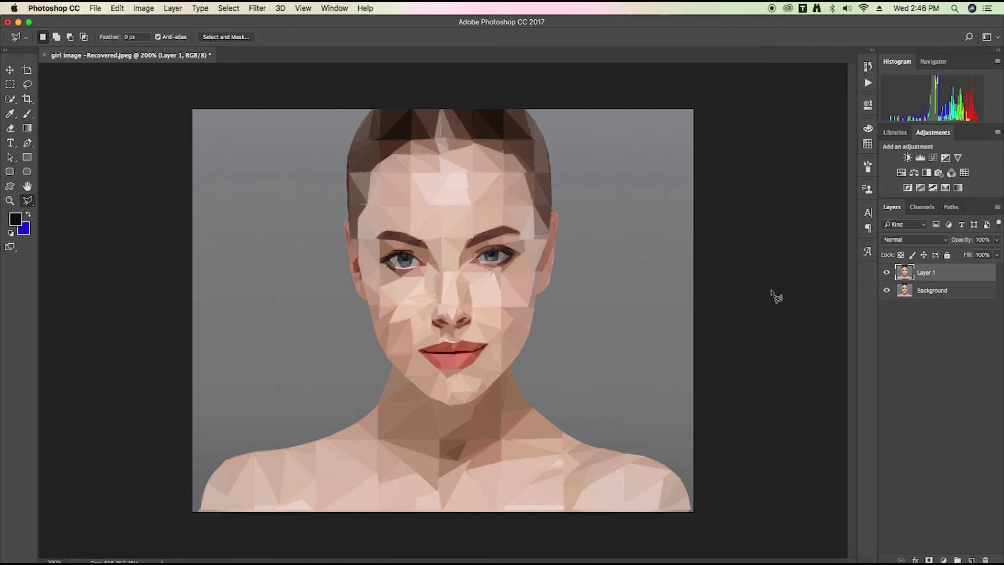